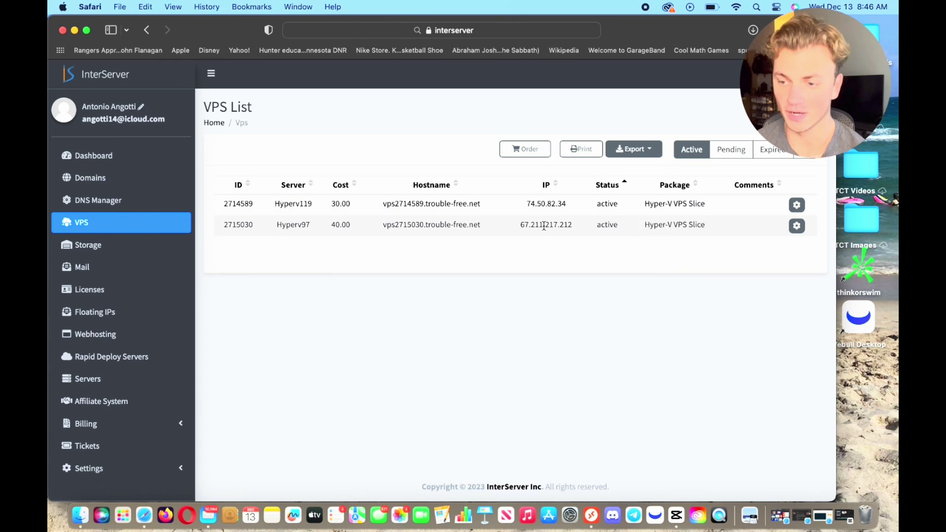
Start a new VPS order with the recommended Windows configuration and set the slices to 1
click(529, 157)
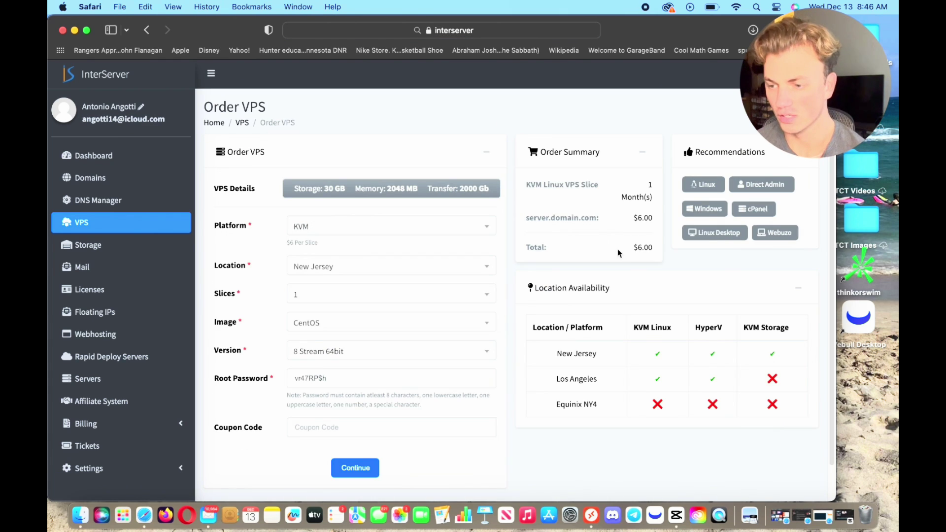
click(707, 211)
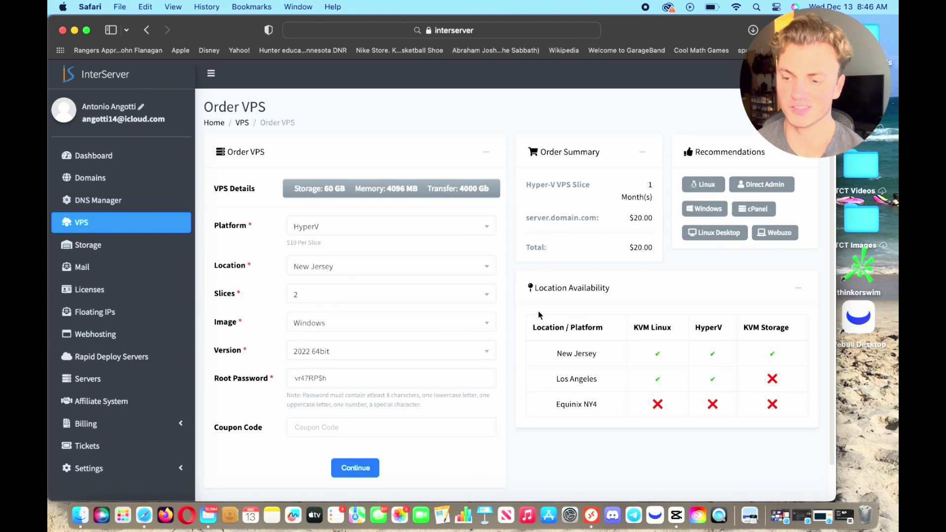
click(496, 305)
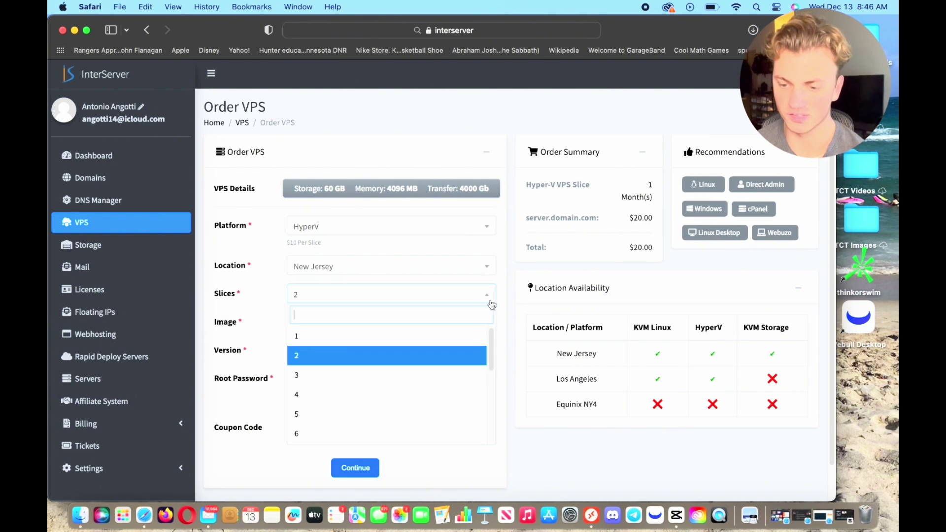
click(297, 337)
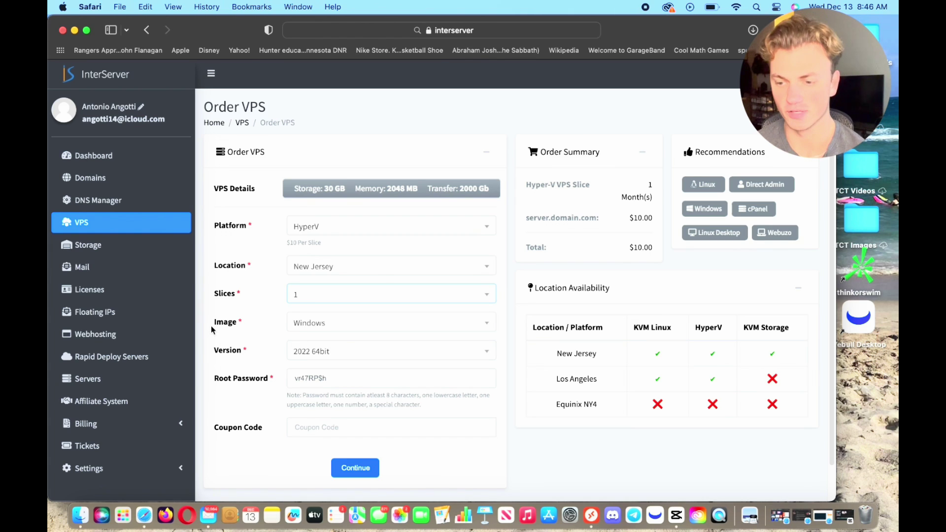
Try 3 slices in the VPS order to compare specifications and price, and return the count to 1
key(space)
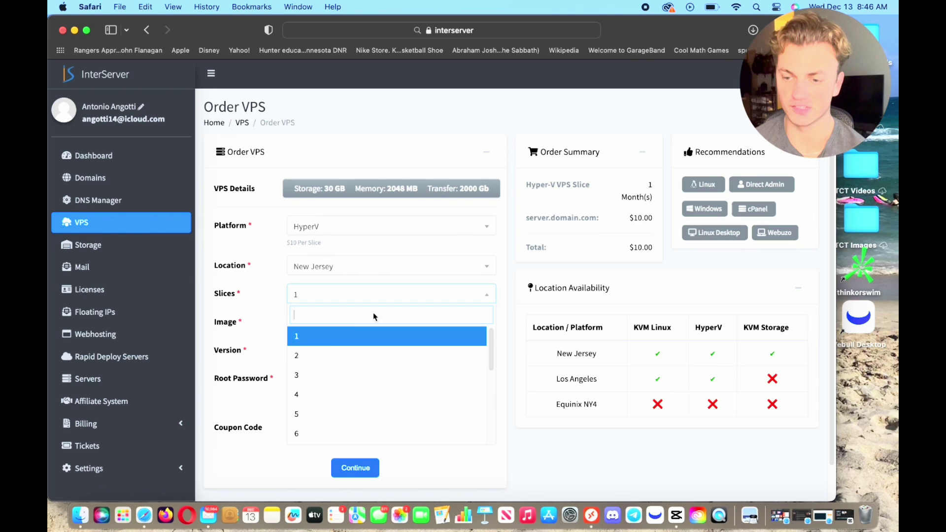
click(306, 379)
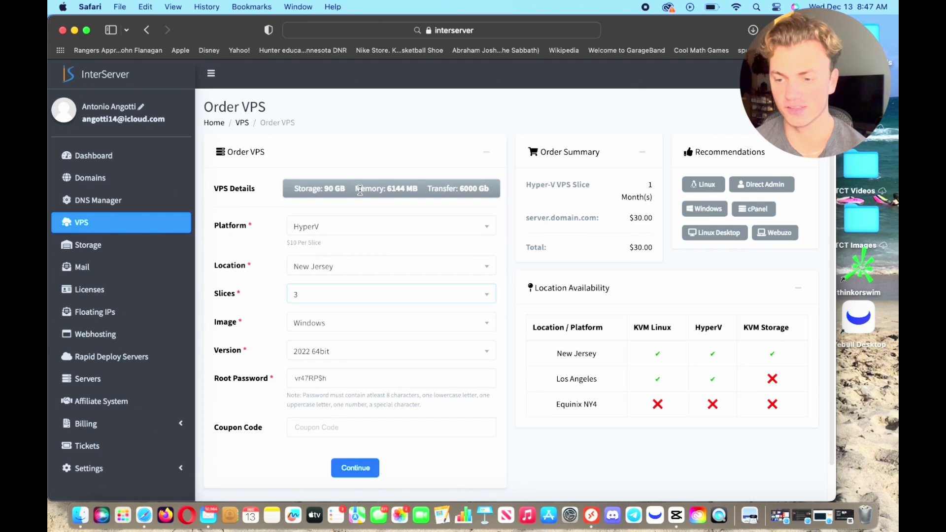
key(1)
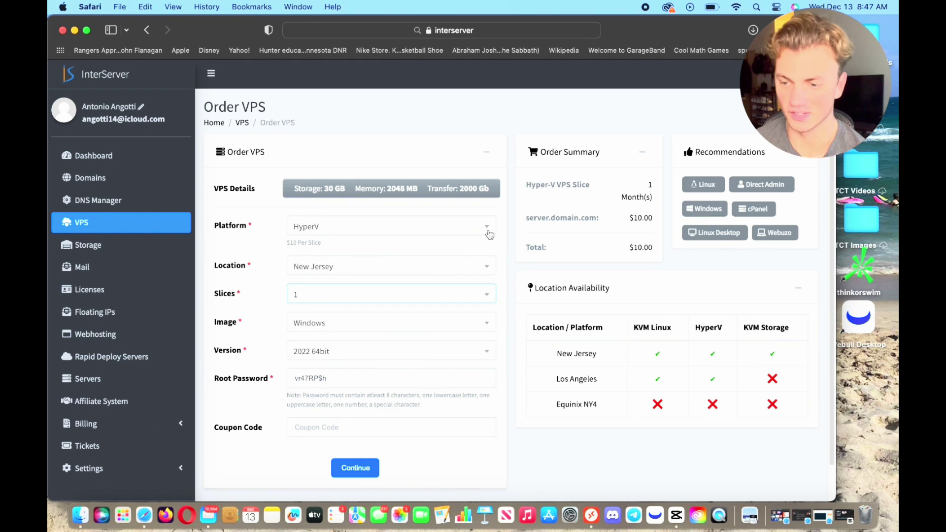
Keep the HyperV platform, choose the 2022 64bit Windows version, highlight the root password and continue to the order summary
click(479, 236)
click(506, 241)
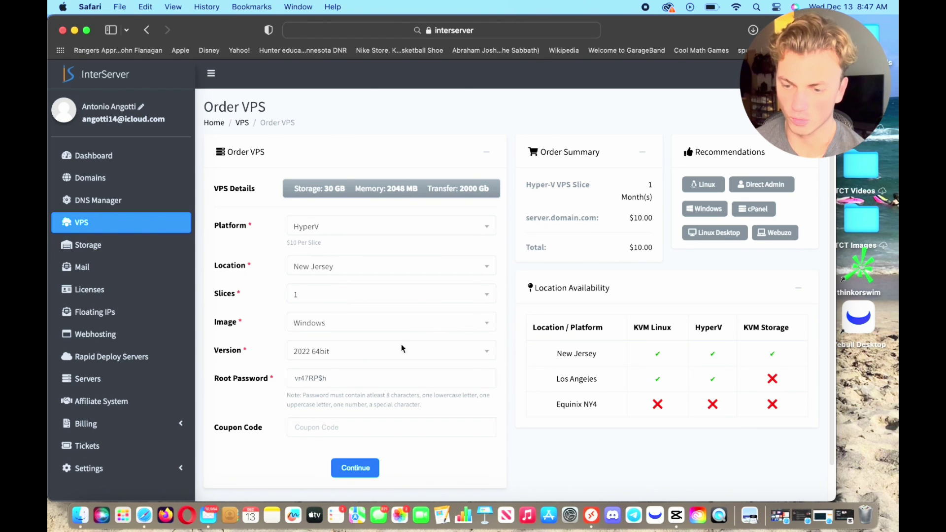
click(460, 356)
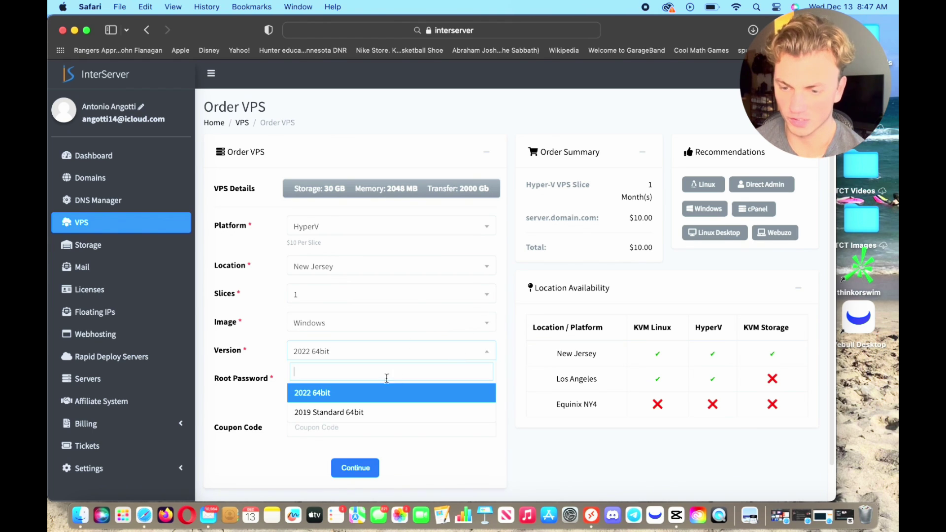
click(353, 400)
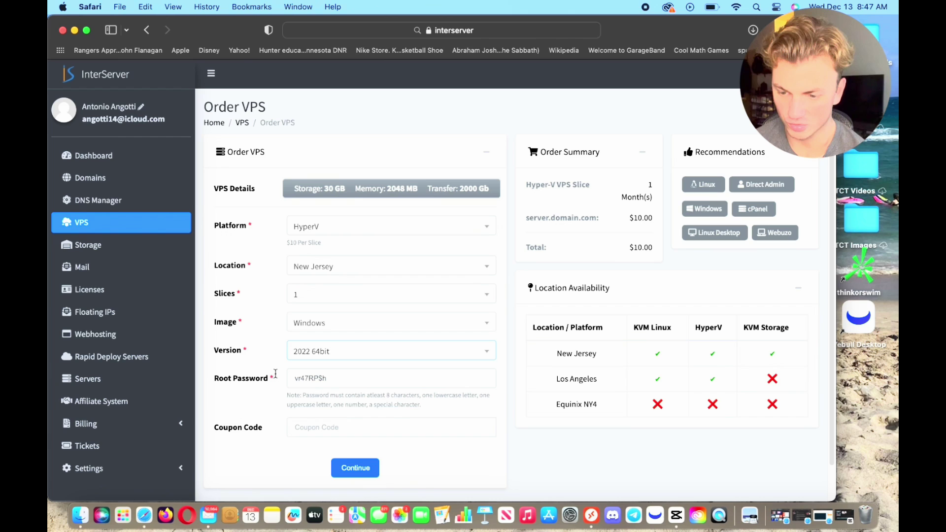
click(313, 382)
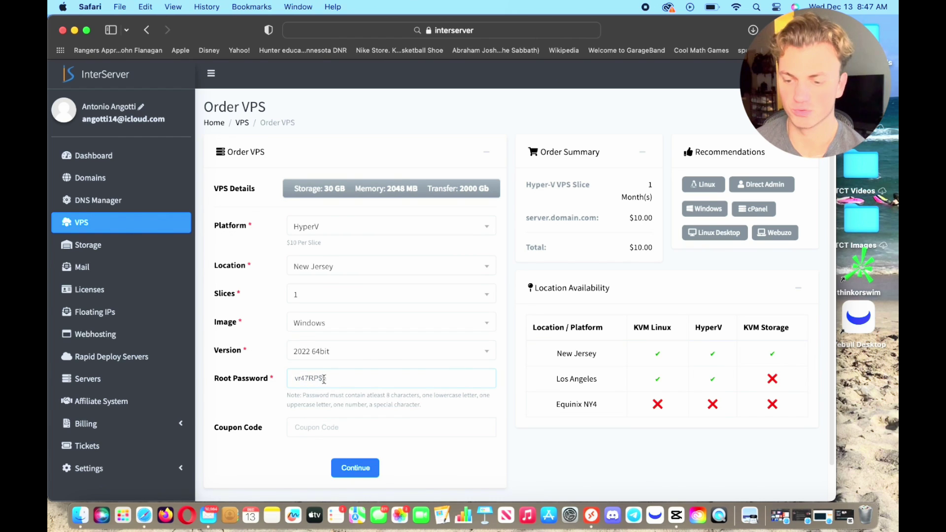
key(super+a)
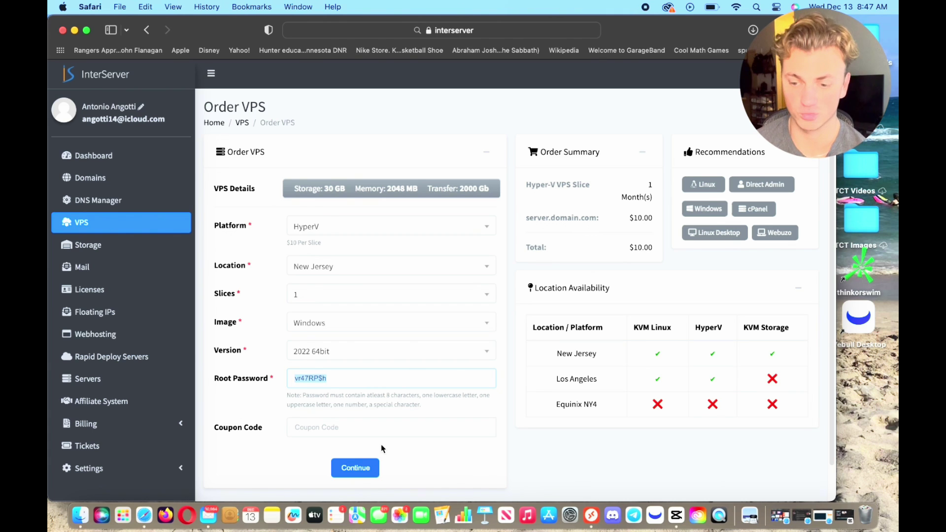
click(368, 467)
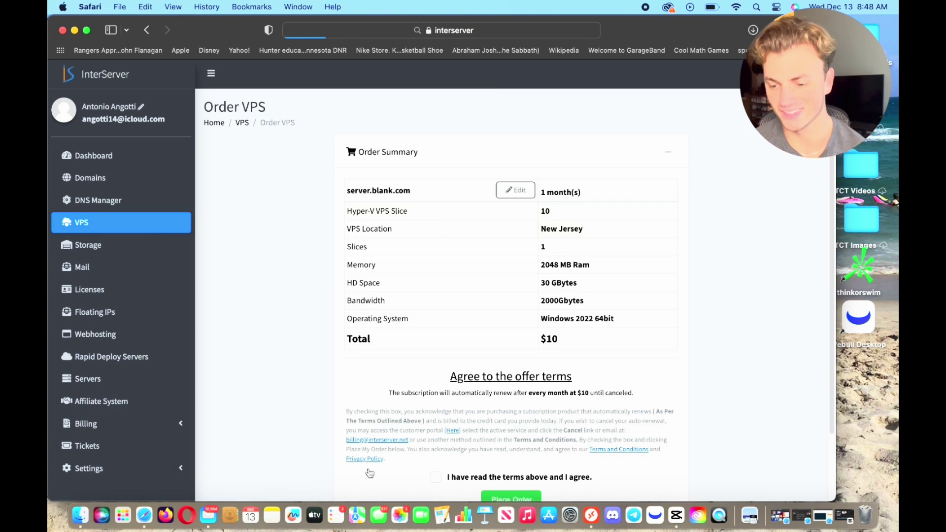
Agree to the offer terms and place the VPS order
scroll(308, 345, down, 1)
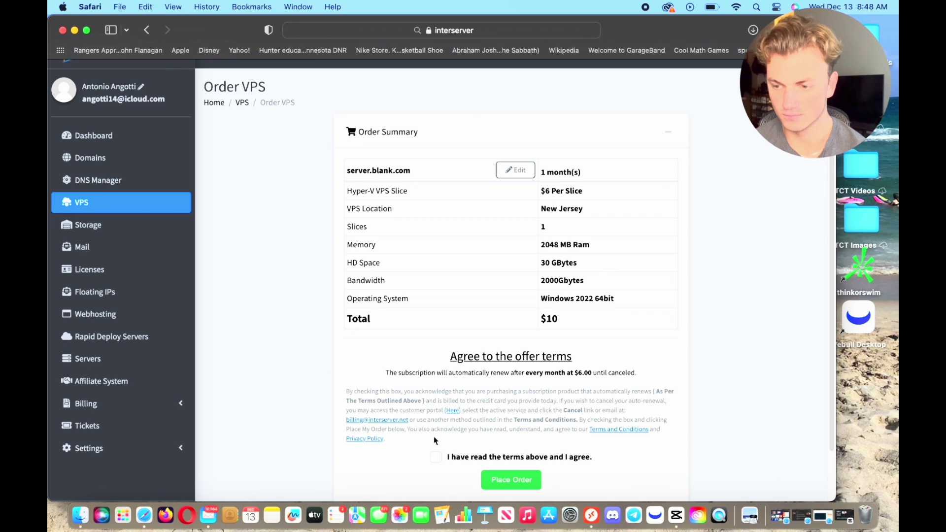
click(436, 457)
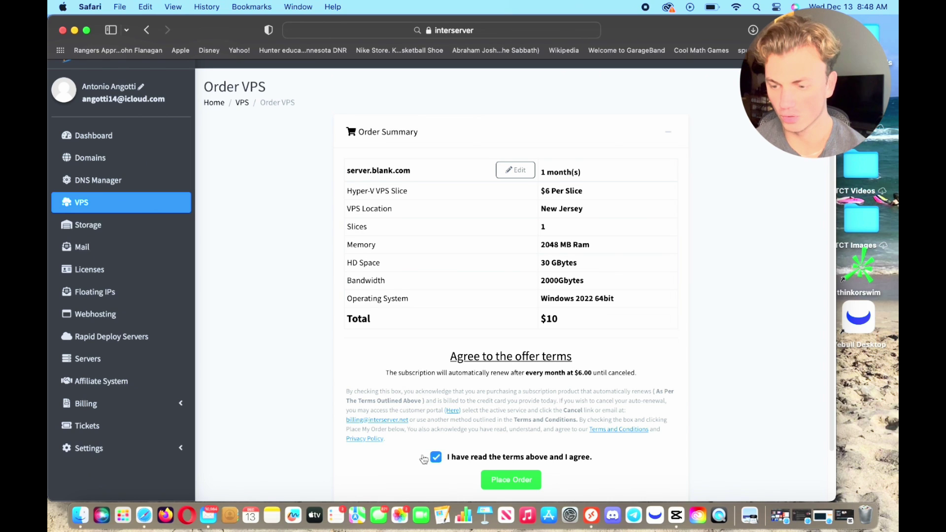
click(505, 483)
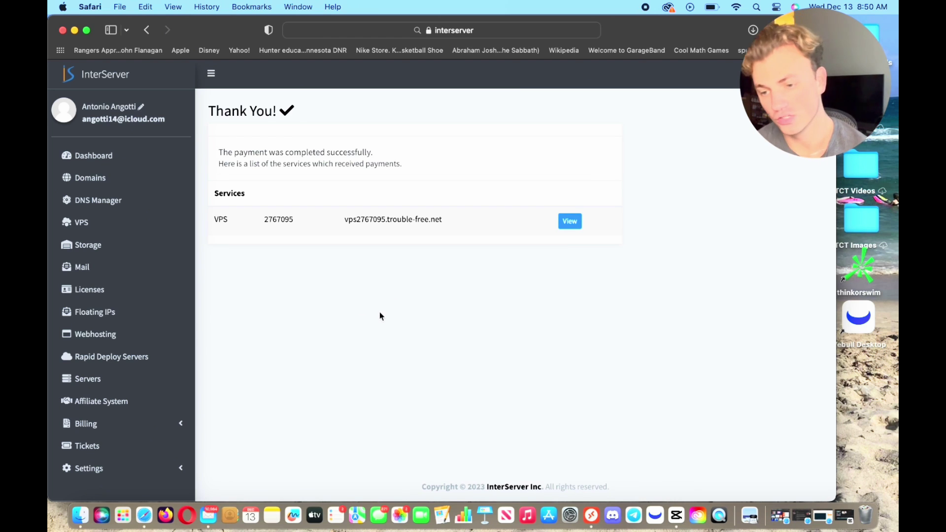
View the purchased VPS's details, and reopen the server from the pending VPS list to check its setup
click(570, 221)
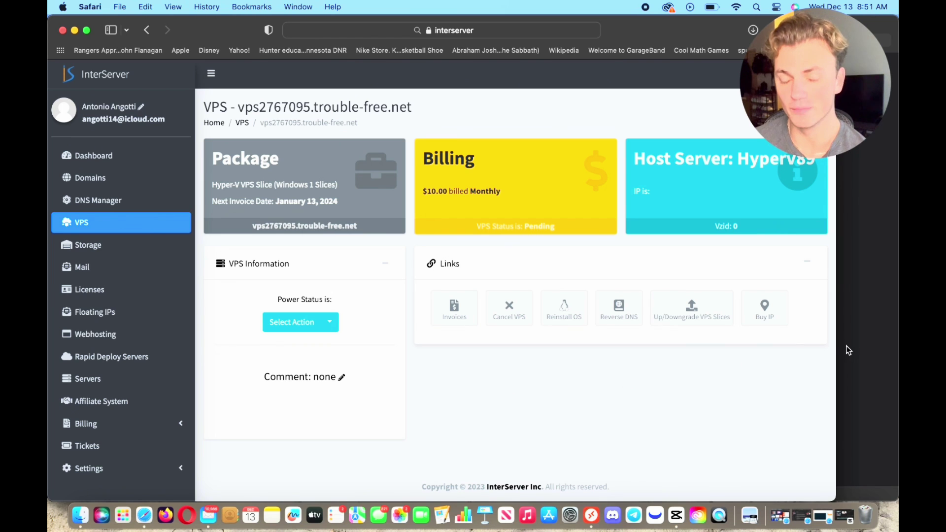
key(super+Tab)
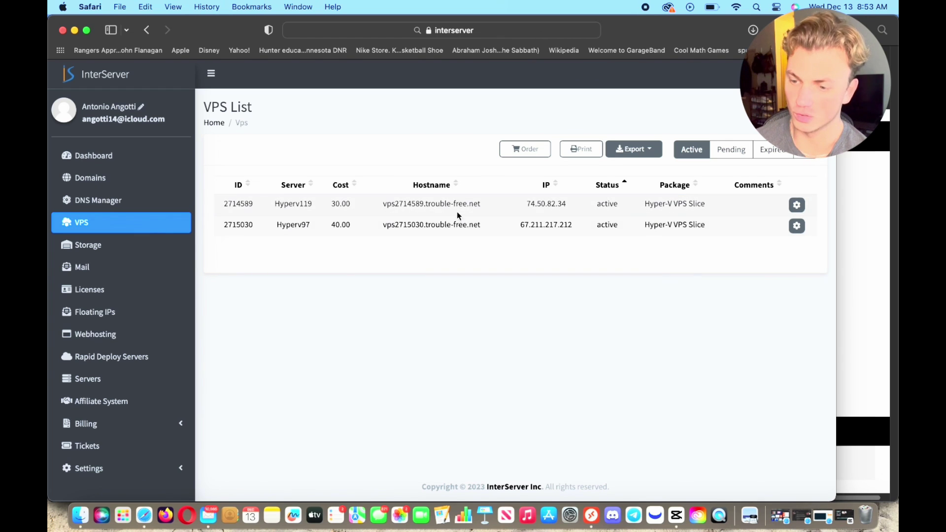
click(736, 151)
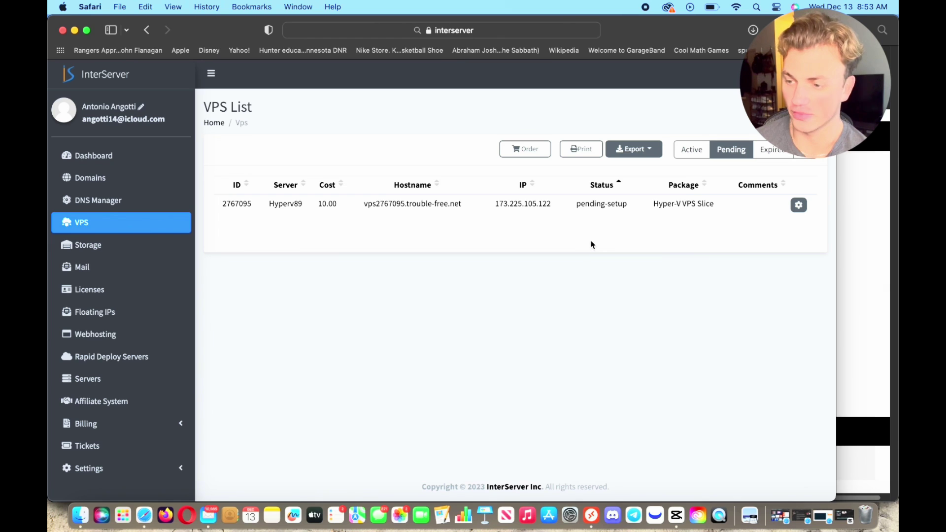
click(799, 207)
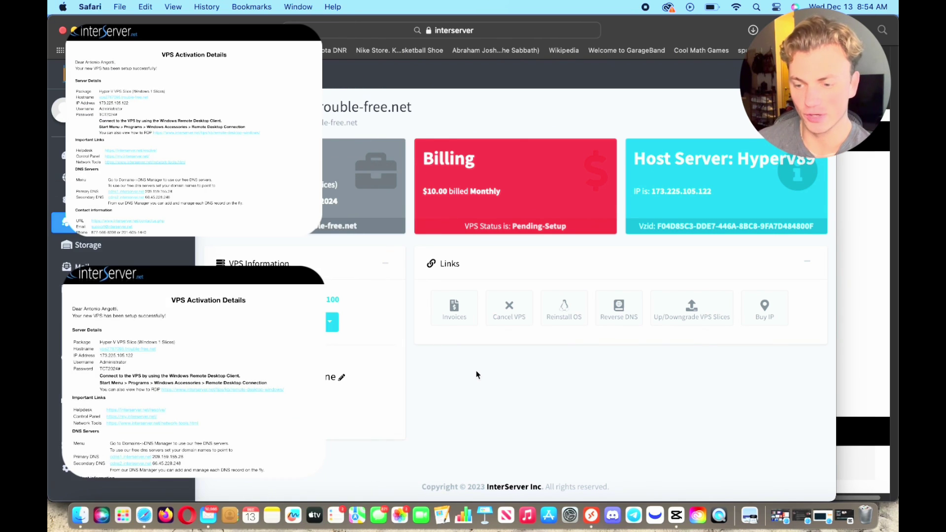
Check the activation e-mail in Mail, and locate the new server's IP address in the active VPS list
click(208, 515)
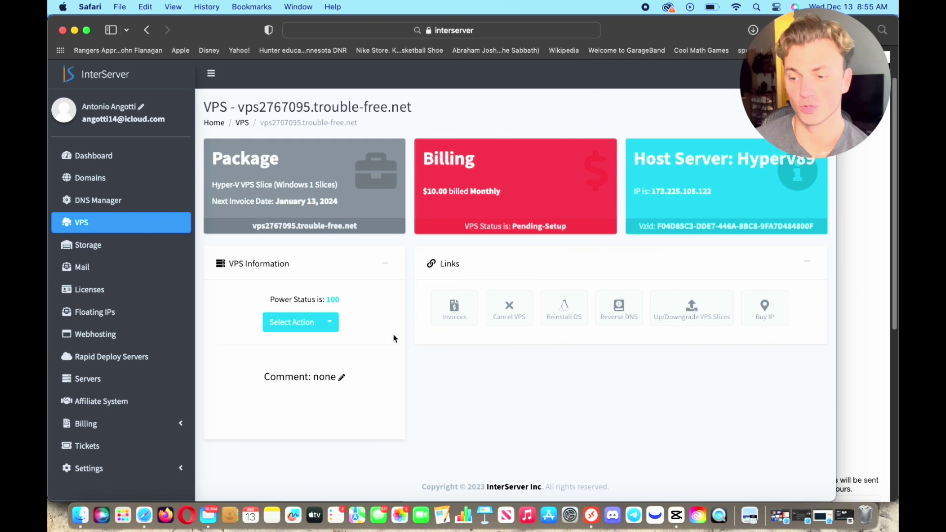
click(473, 32)
key(Return)
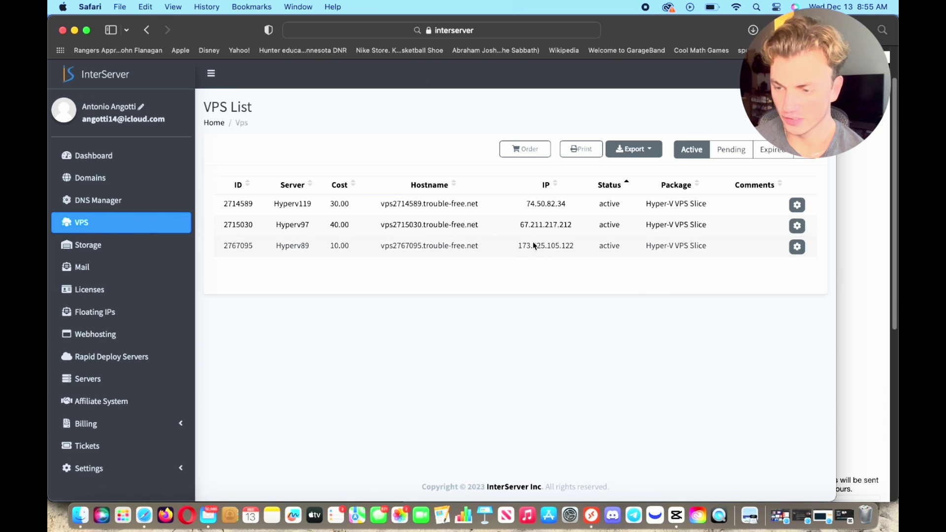
drag(510, 246, 590, 244)
click(580, 246)
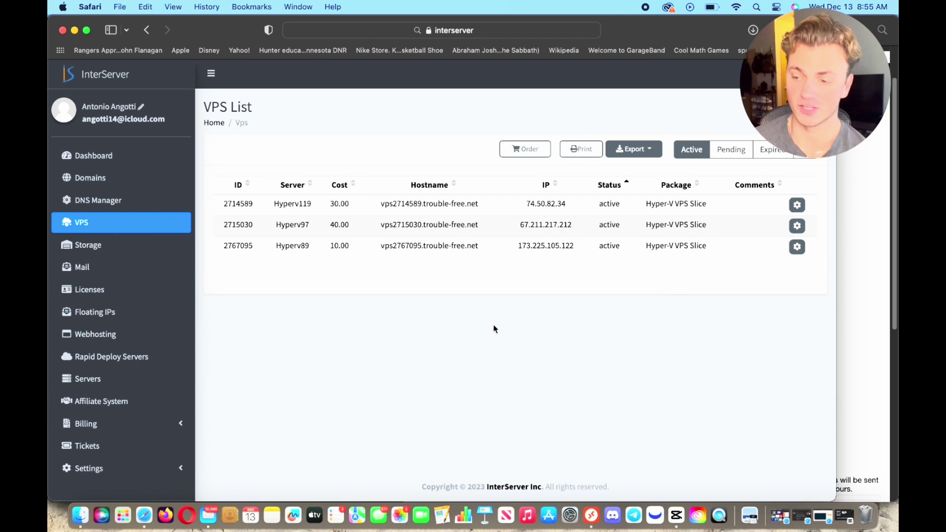
Open the details of the newly activated Hyperv89 VPS and send it the Start action
click(798, 247)
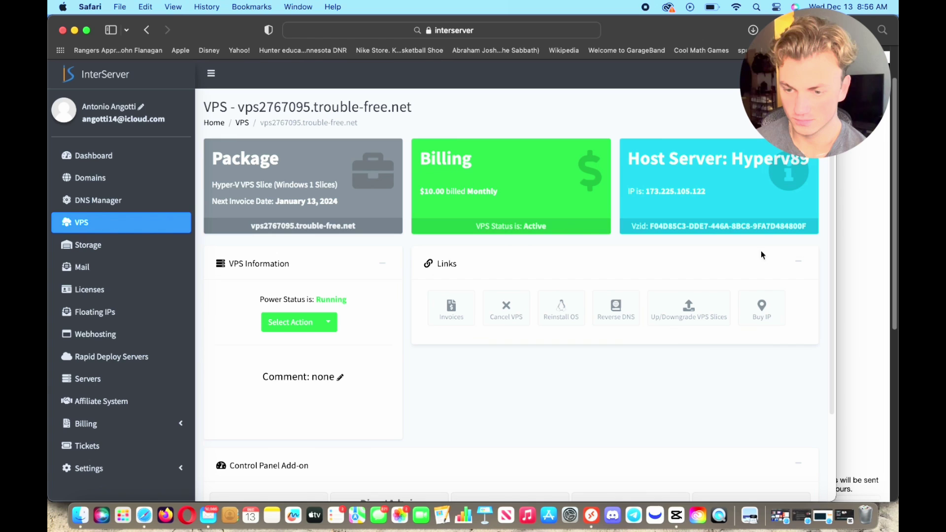
click(333, 330)
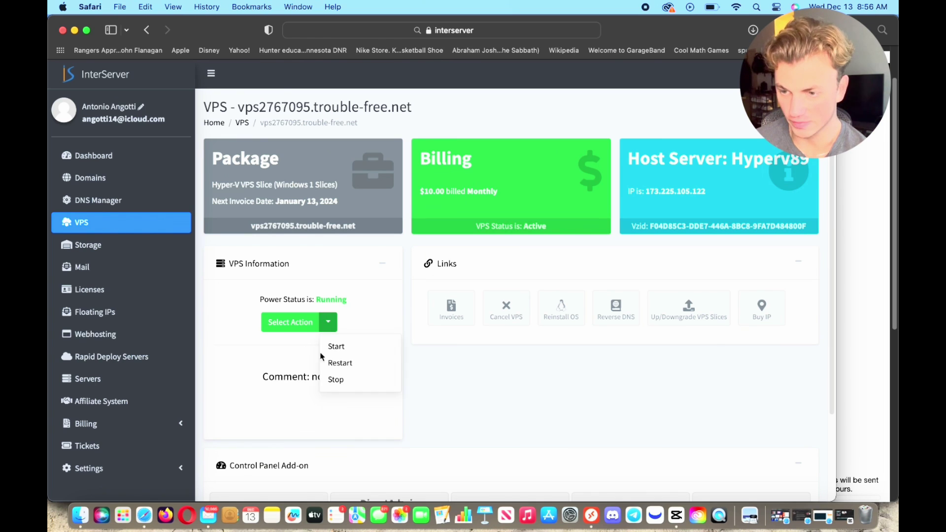
click(330, 345)
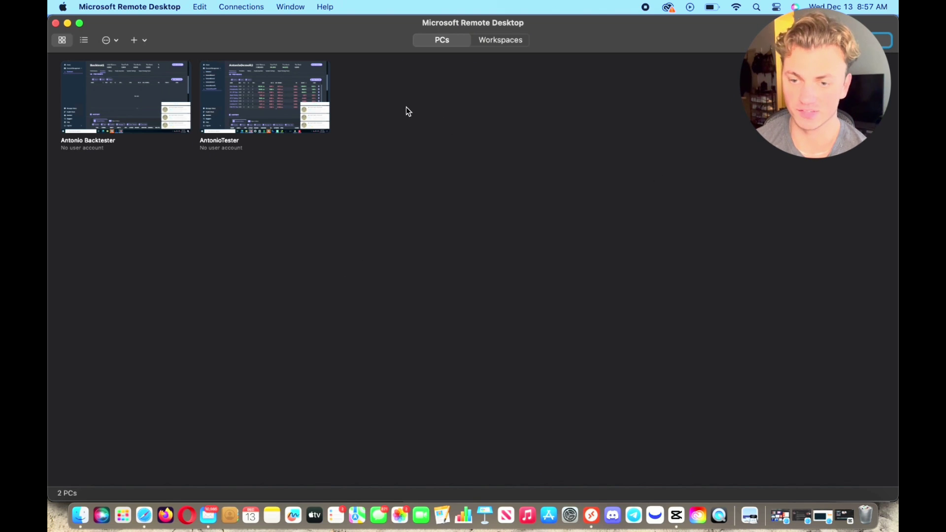
Add a PC in Microsoft Remote Desktop, using the VPS's IP address 173.225.105.122 copied from its InterServer page as the PC name
click(138, 42)
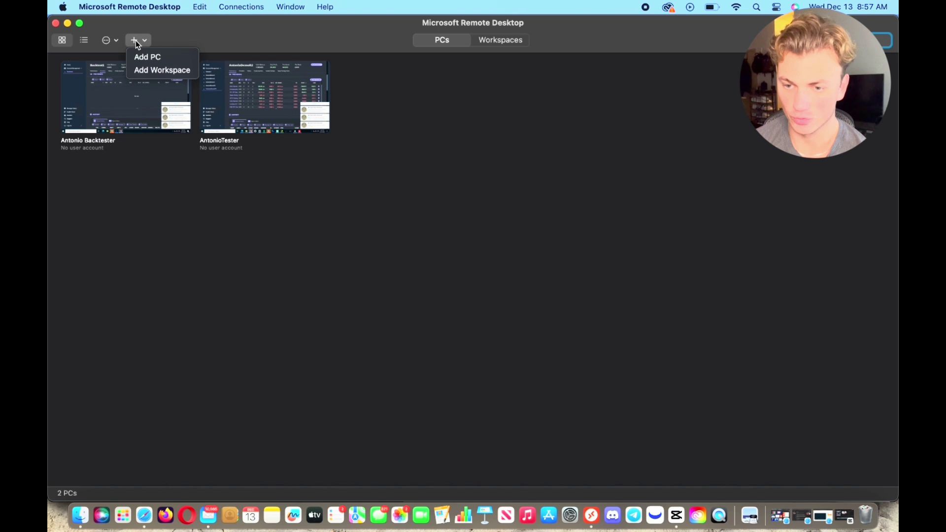
click(144, 57)
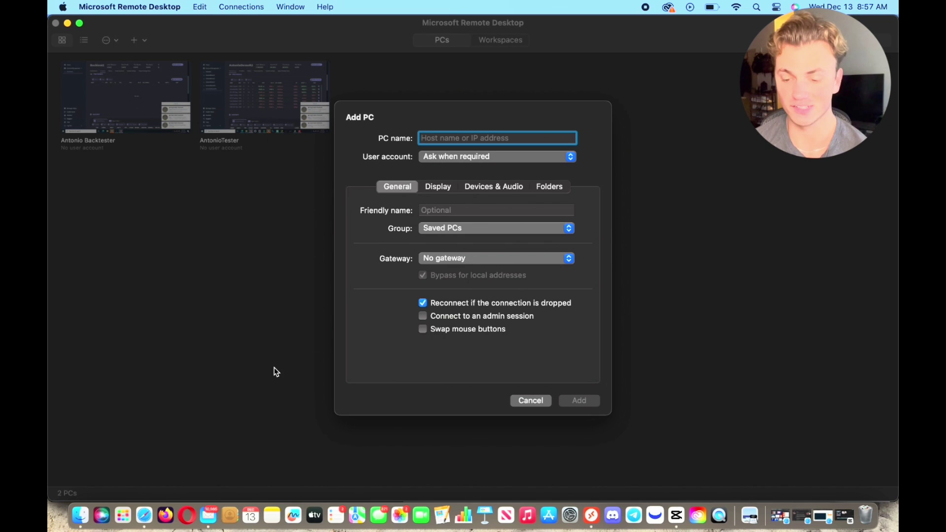
click(144, 516)
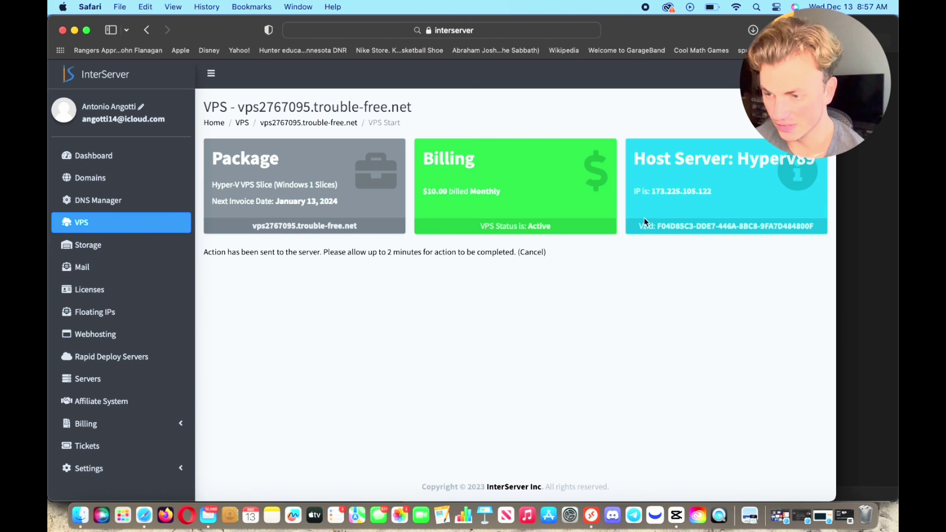
drag(652, 193, 724, 195)
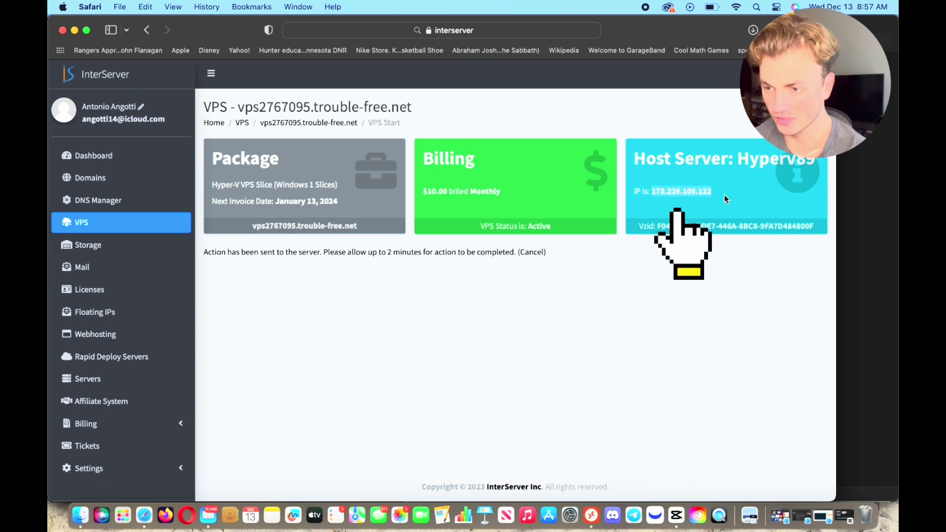
key(super+c)
click(695, 255)
key(super+Tab)
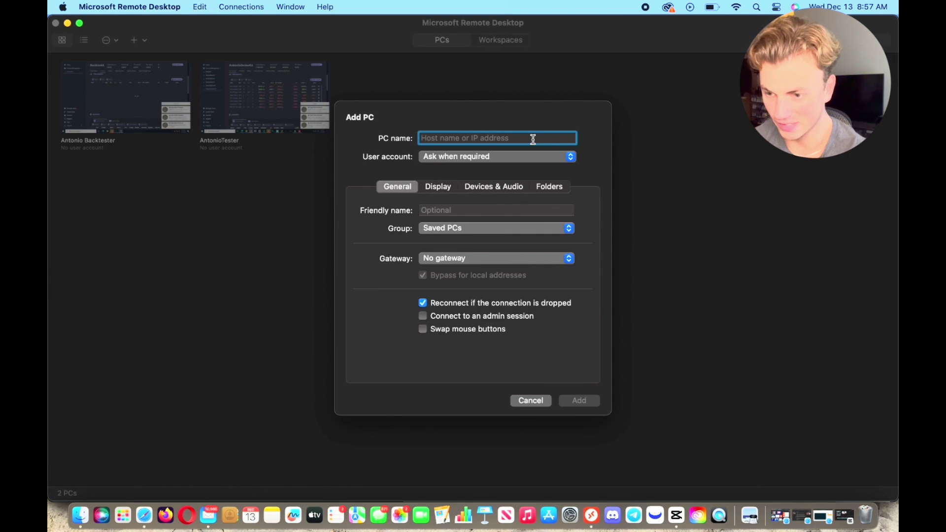
key(super+v)
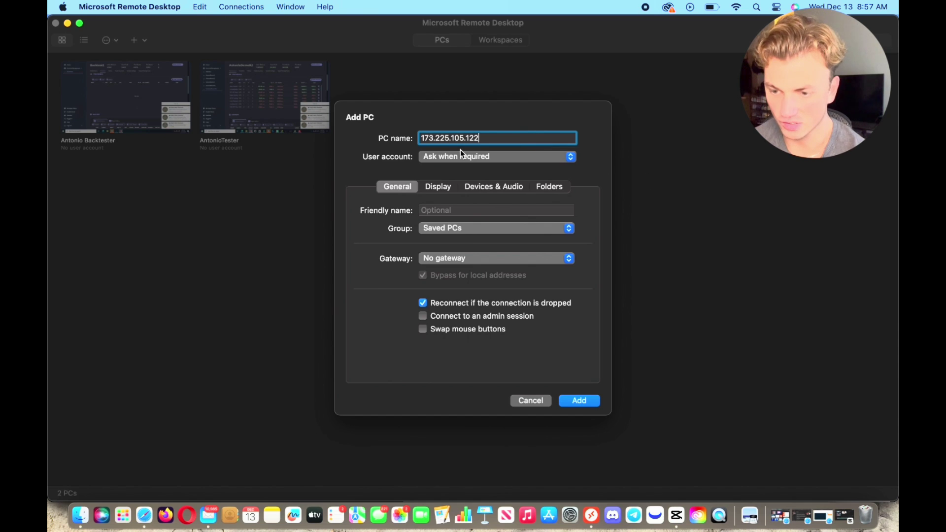
Set the new PC's friendly name to "Video Tutorial"
click(437, 210)
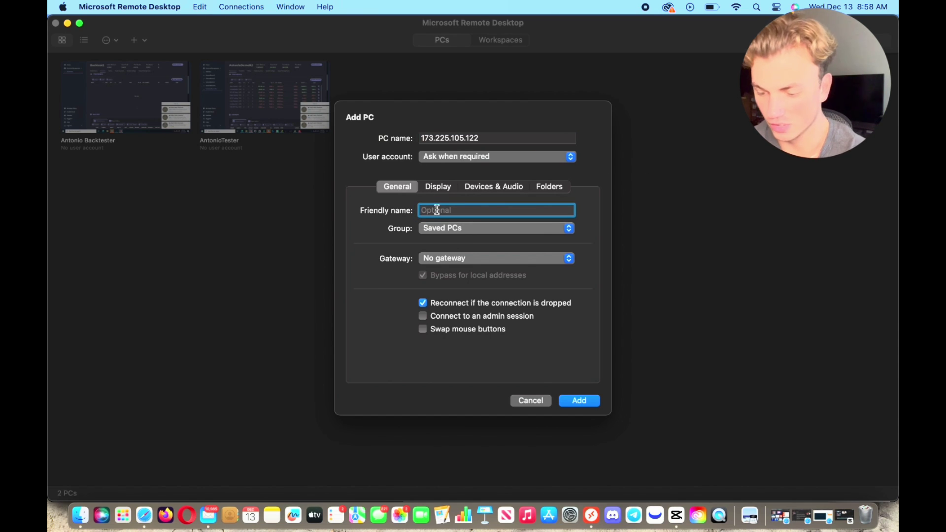
text(Video.)
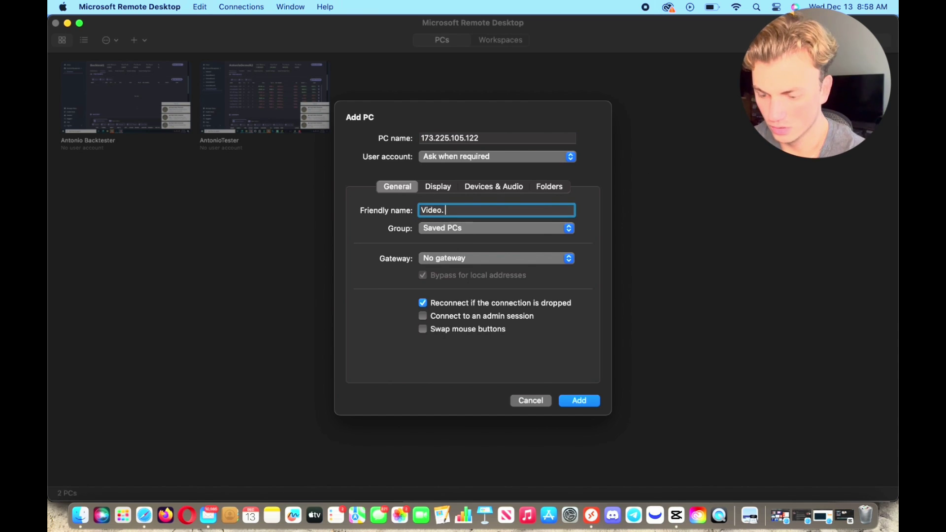
key(BackSpace)
text(Tutorial)
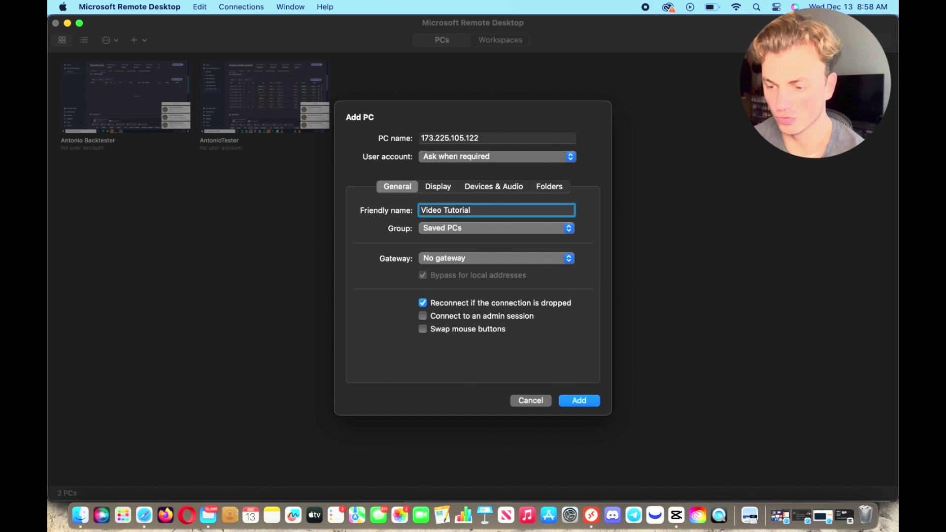
Finish adding the Video Tutorial PC and connect to it as Administrator, entering the account password
click(577, 400)
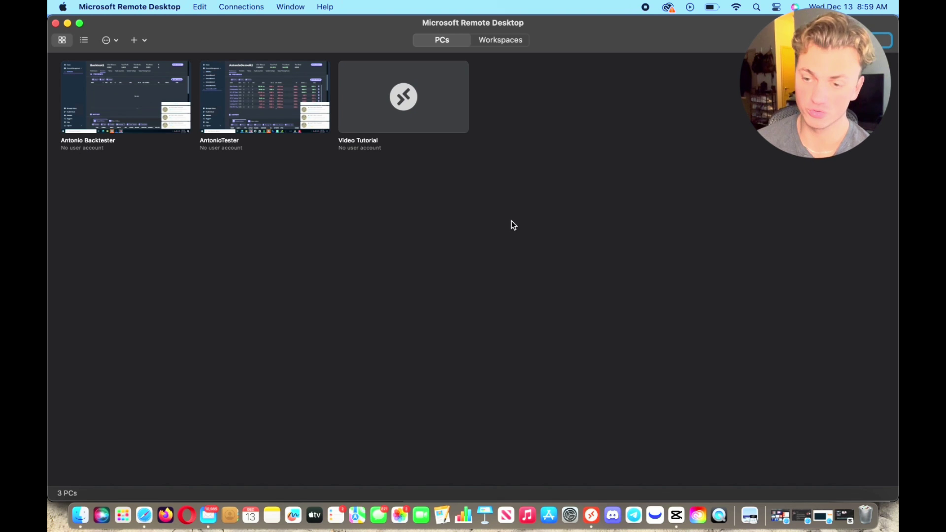
double_click(420, 84)
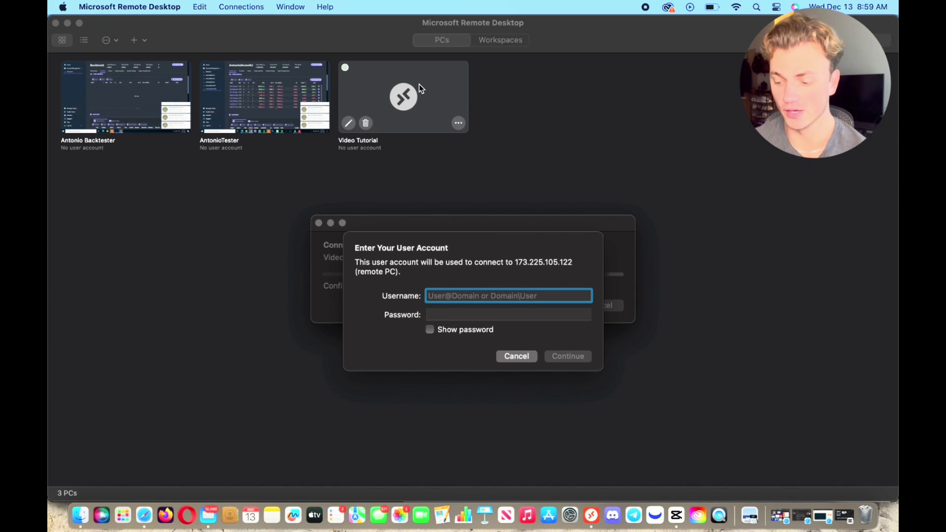
text(Administrator)
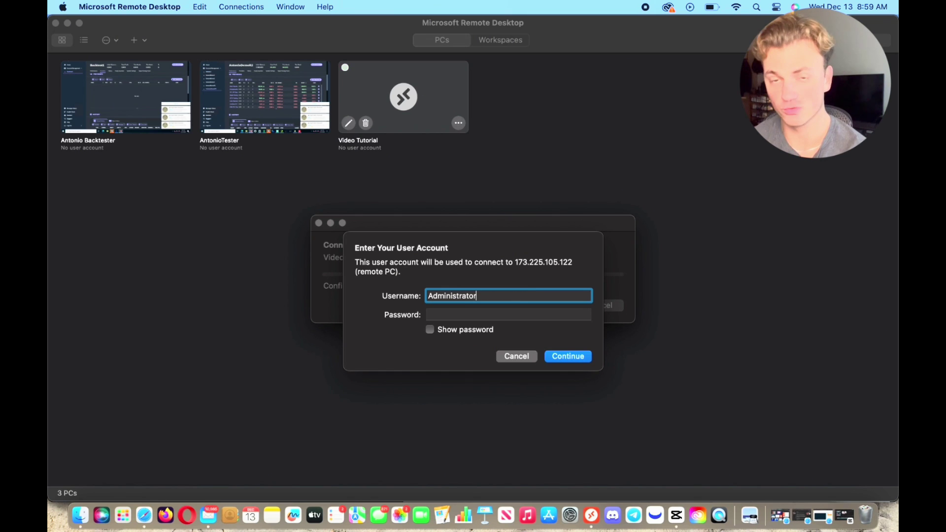
key(Tab)
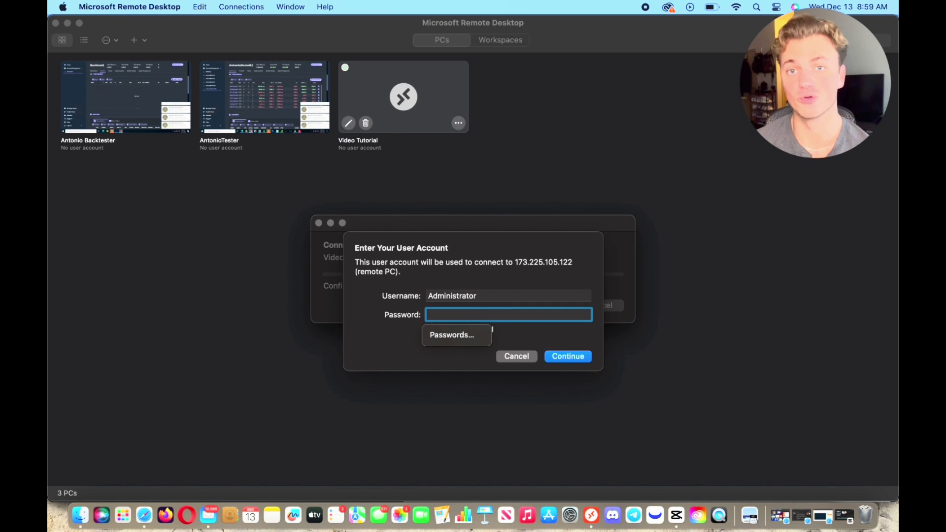
key(super+v)
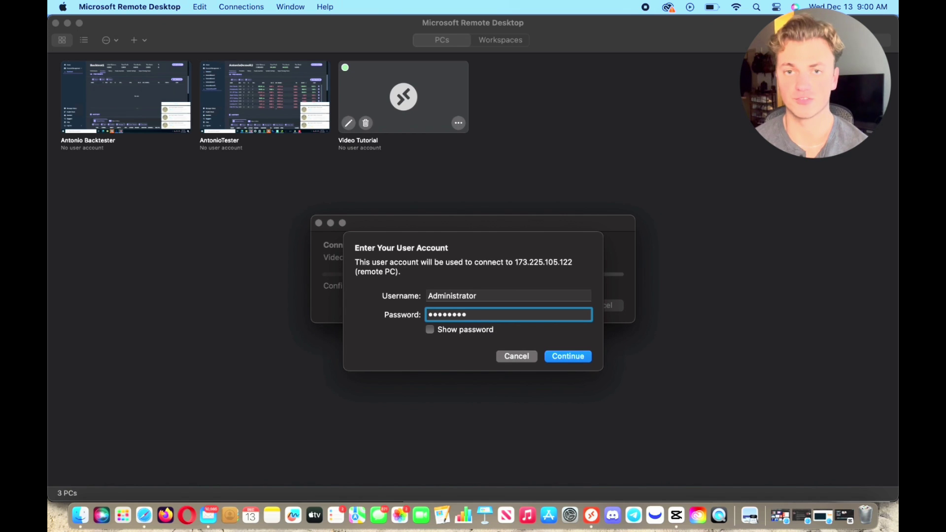
key(Return)
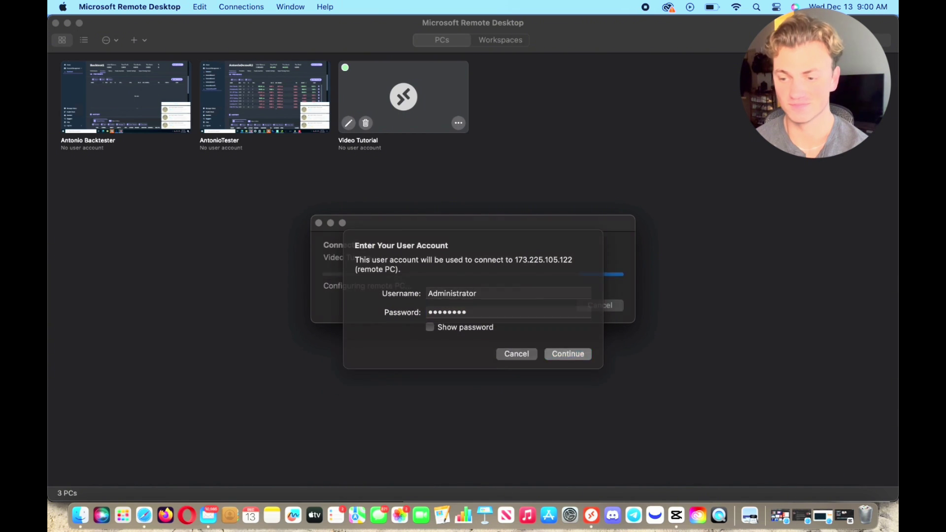
key(Return)
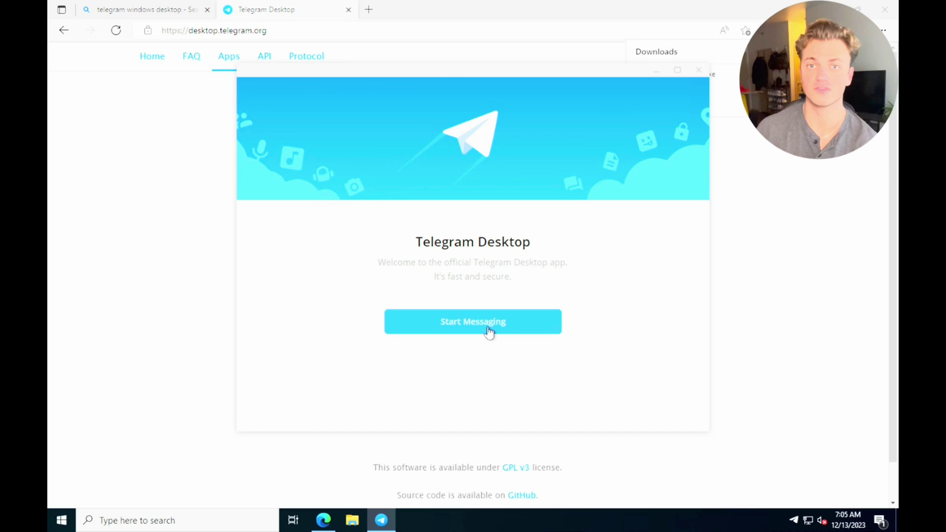
Start messaging in Telegram Desktop on the VPS, and ask Telegram Signals Copier Bot for its plans and the account status
click(490, 333)
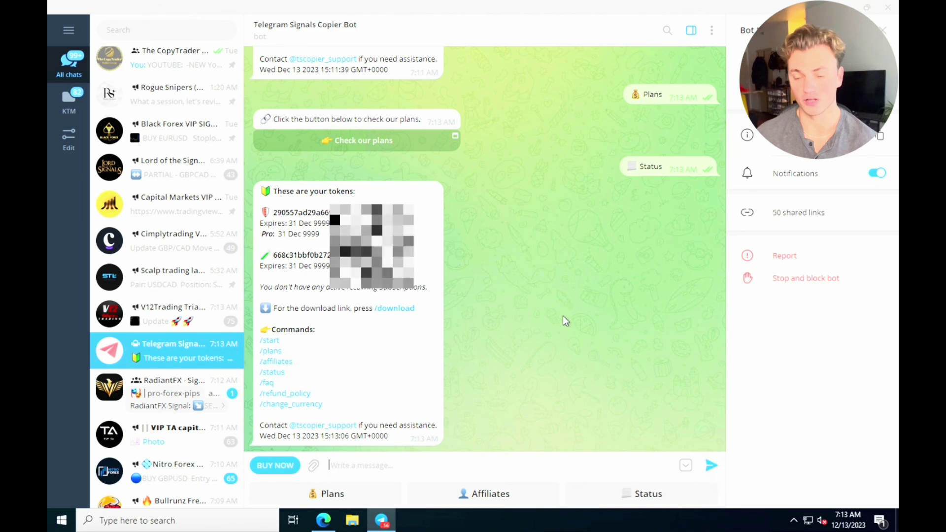
click(339, 494)
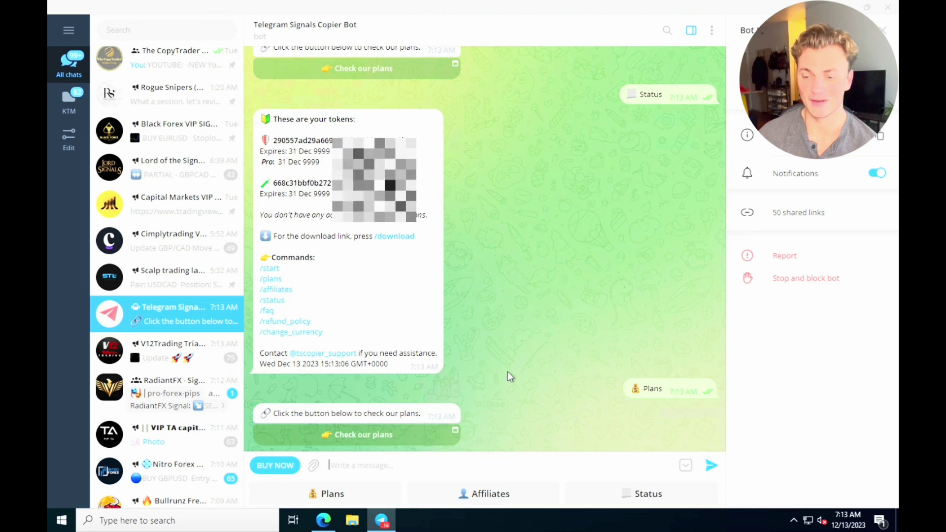
click(631, 490)
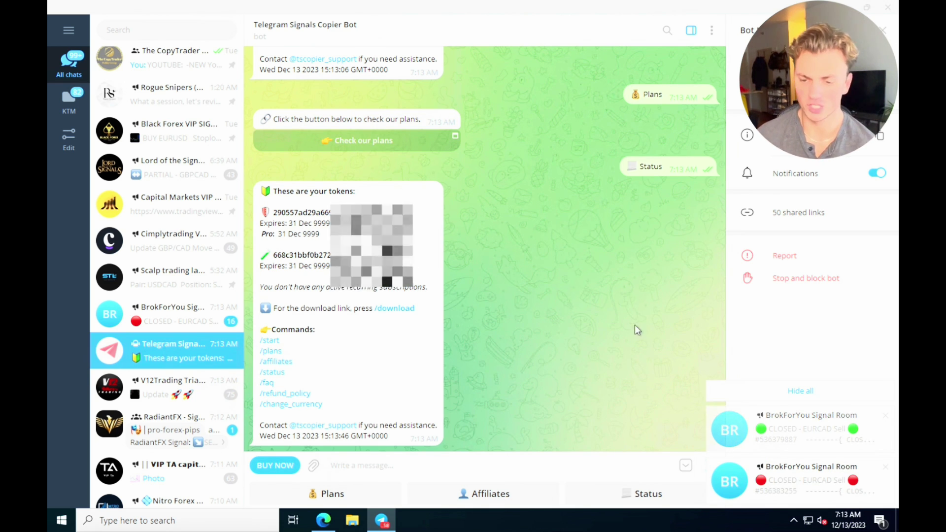
click(775, 392)
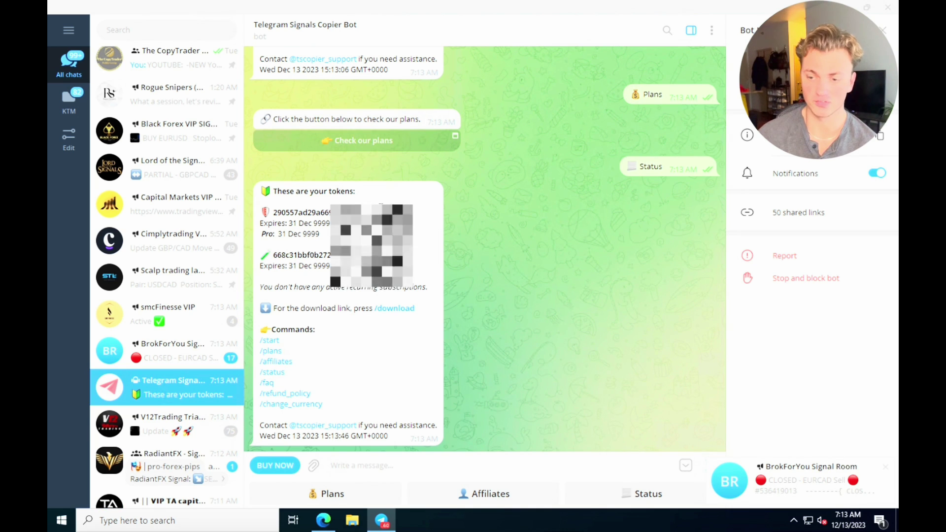
Request the download link from the bot, then download and open the Telegram Signals Copier Installer 16.1 archive
click(395, 309)
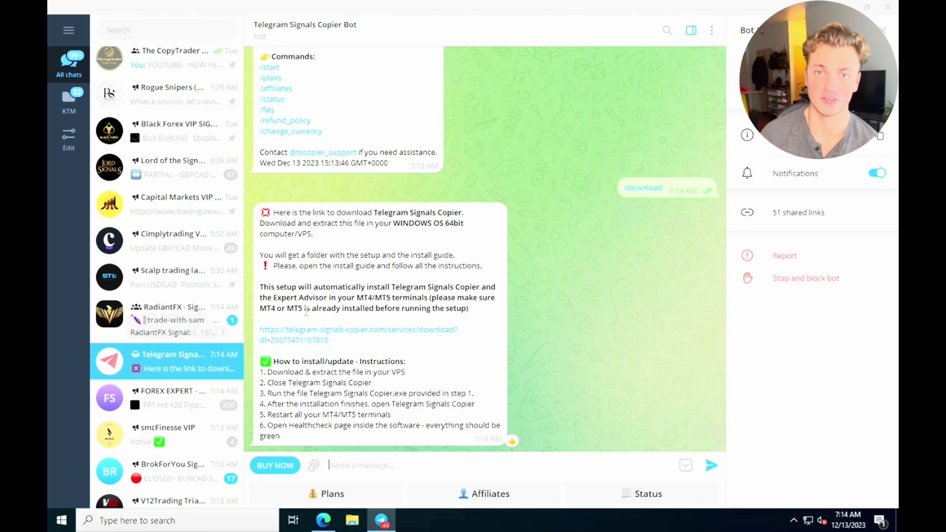
click(322, 340)
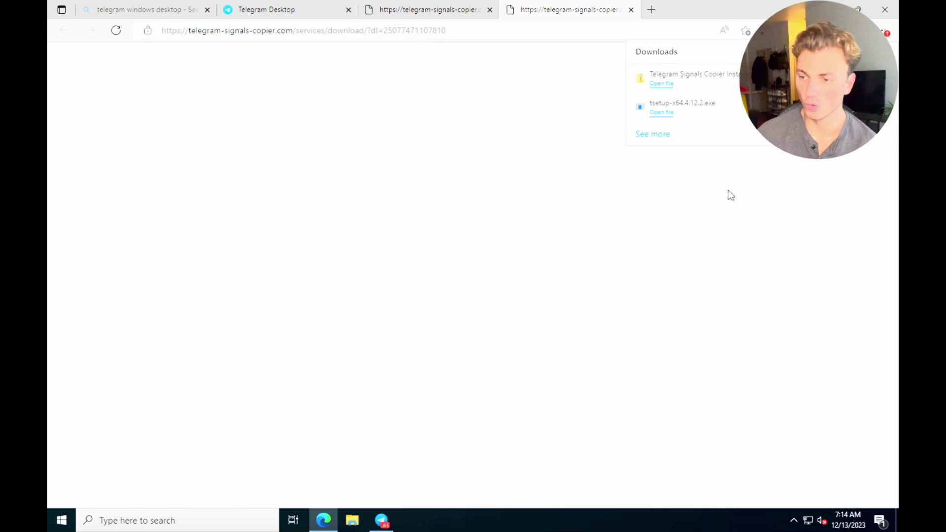
click(718, 86)
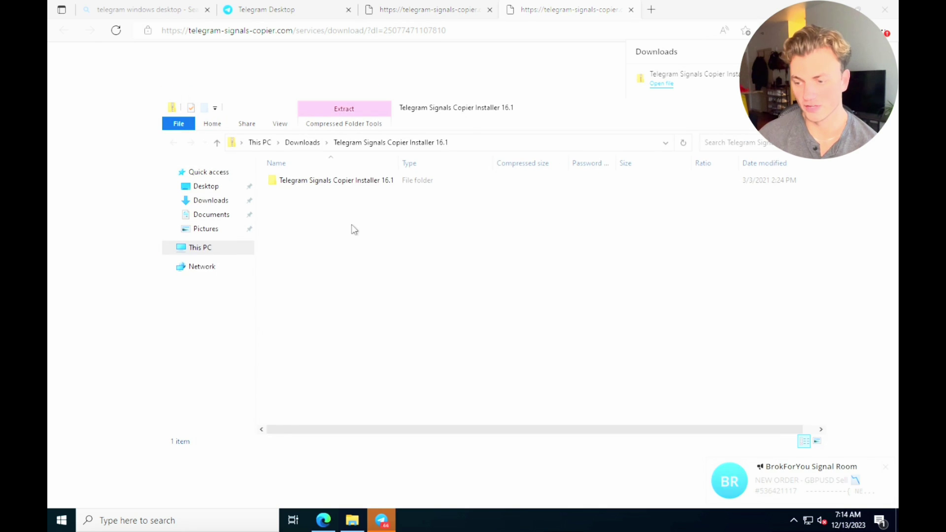
Run Telegram Signals Copier Setup straight from the archive, allow it past SmartScreen, and go through the installation
double_click(348, 181)
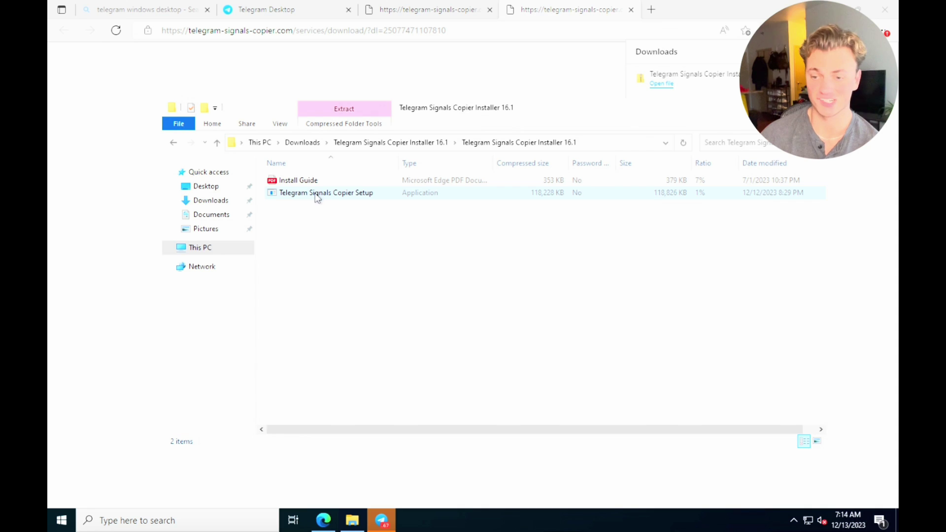
double_click(318, 194)
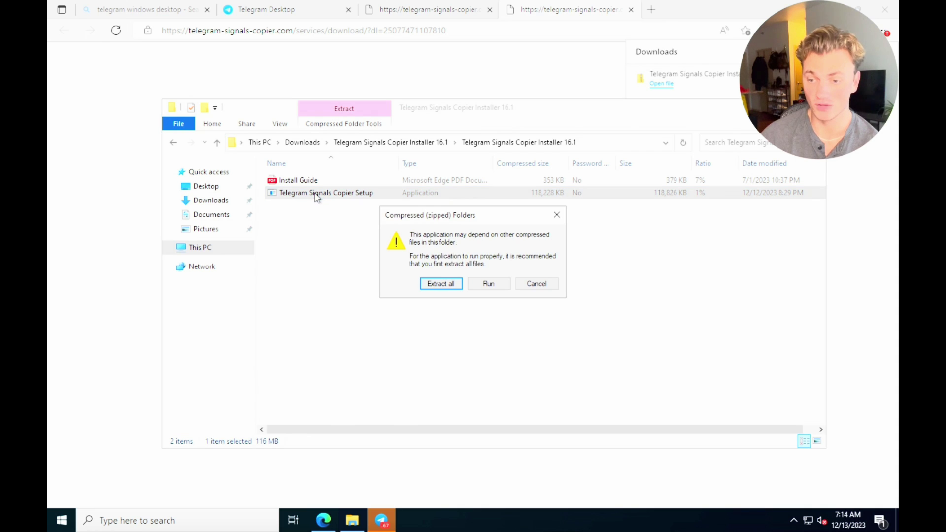
click(482, 290)
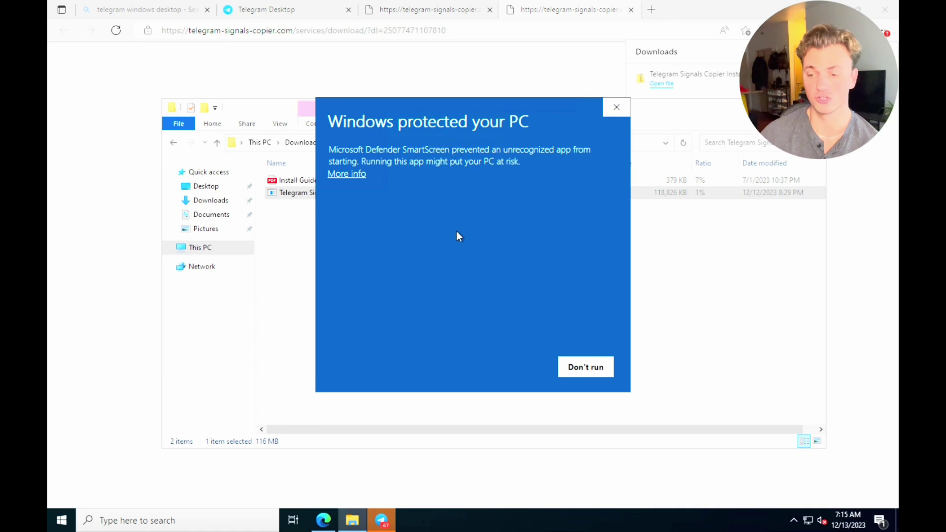
click(351, 175)
click(515, 368)
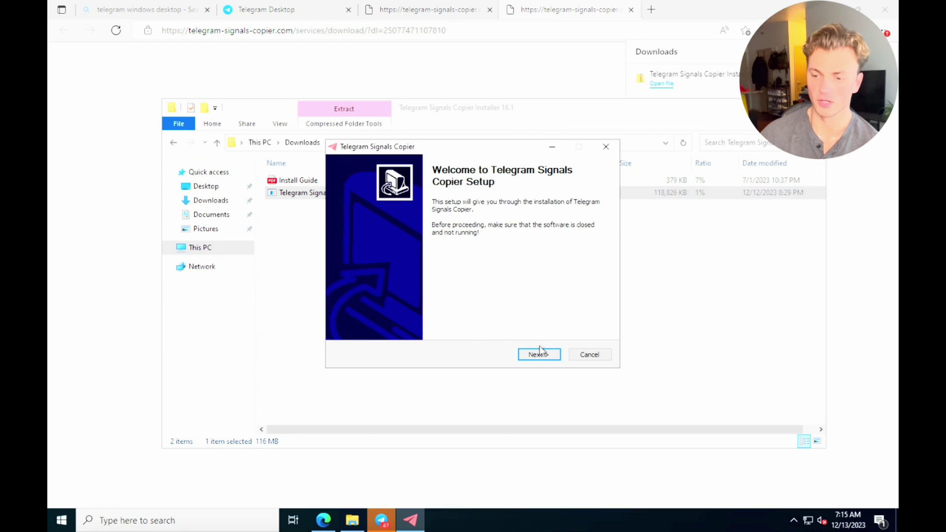
click(540, 353)
click(539, 354)
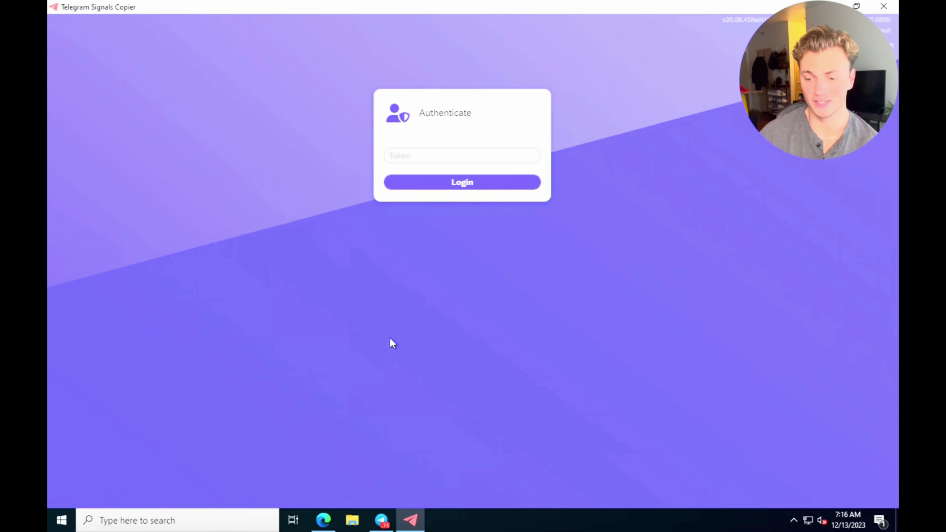
Switch to Telegram, request the status from Telegram Signals Copier Bot again, and copy the second token
click(383, 521)
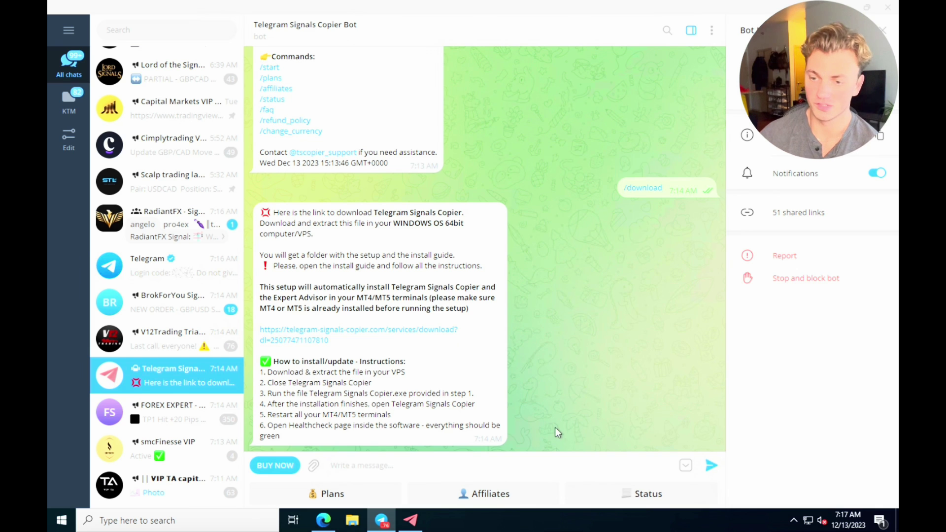
click(657, 493)
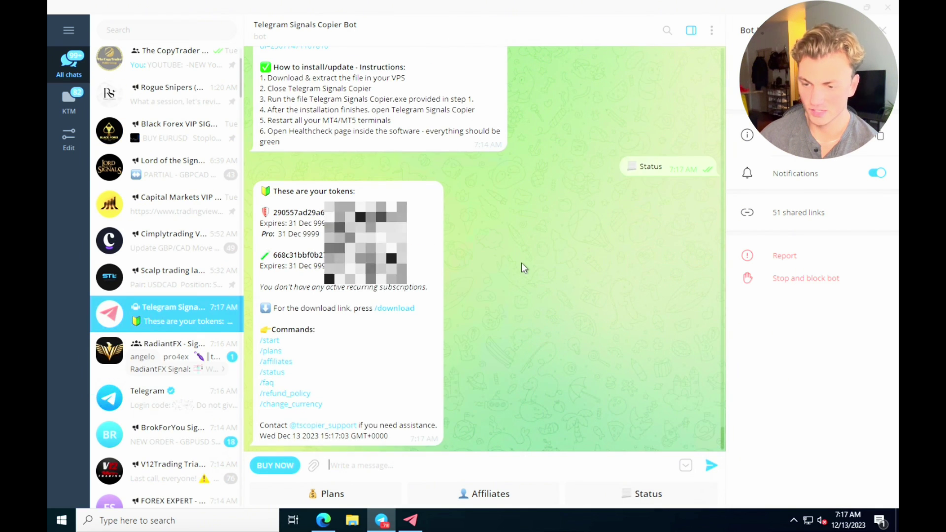
double_click(294, 221)
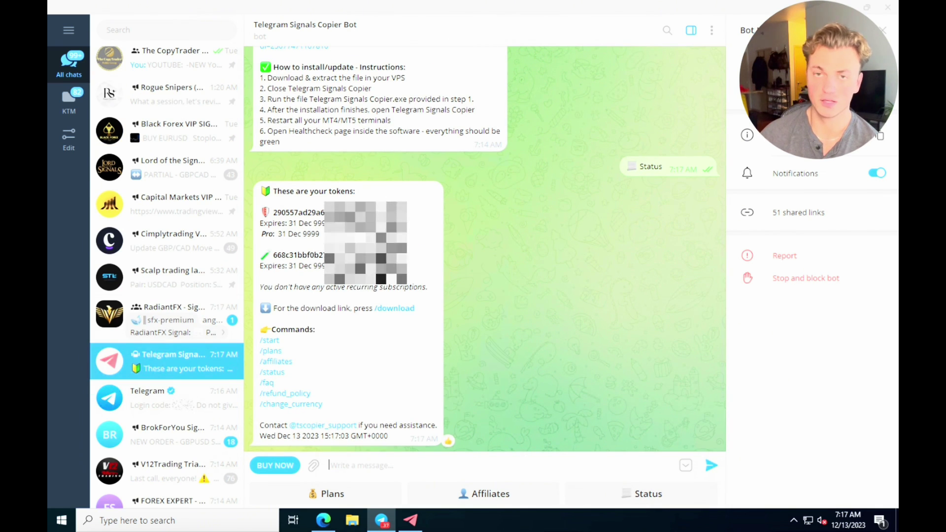
double_click(298, 255)
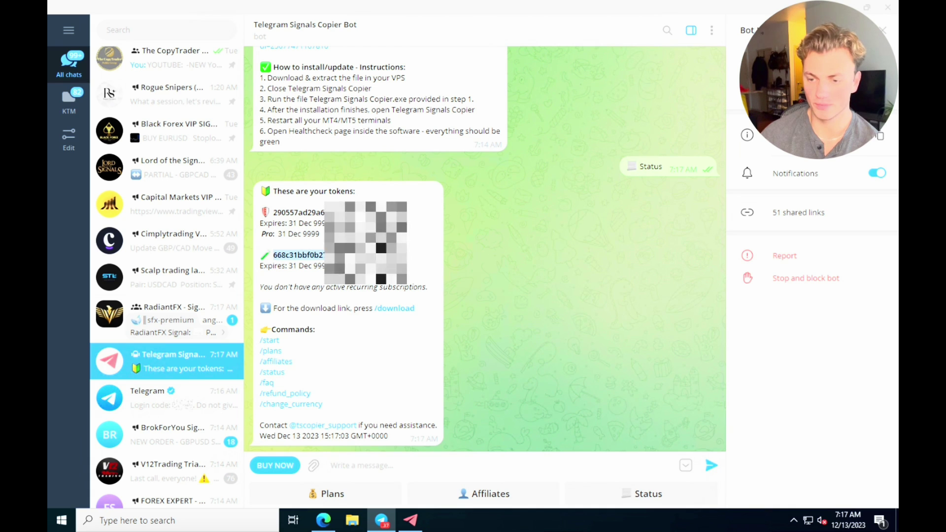
Switch to Telegram Signals Copier, paste the copied token into the authentication form, and log in
click(410, 520)
click(427, 156)
key(ctrl+v)
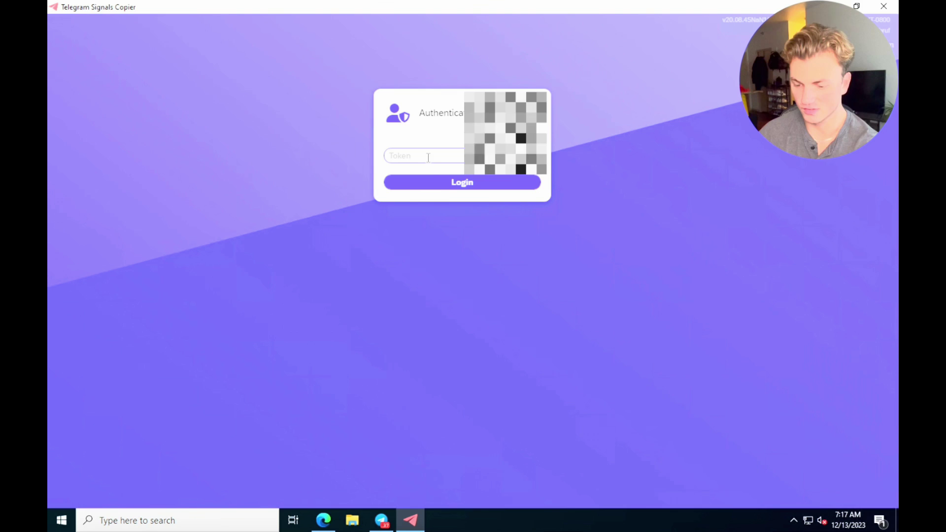
click(452, 186)
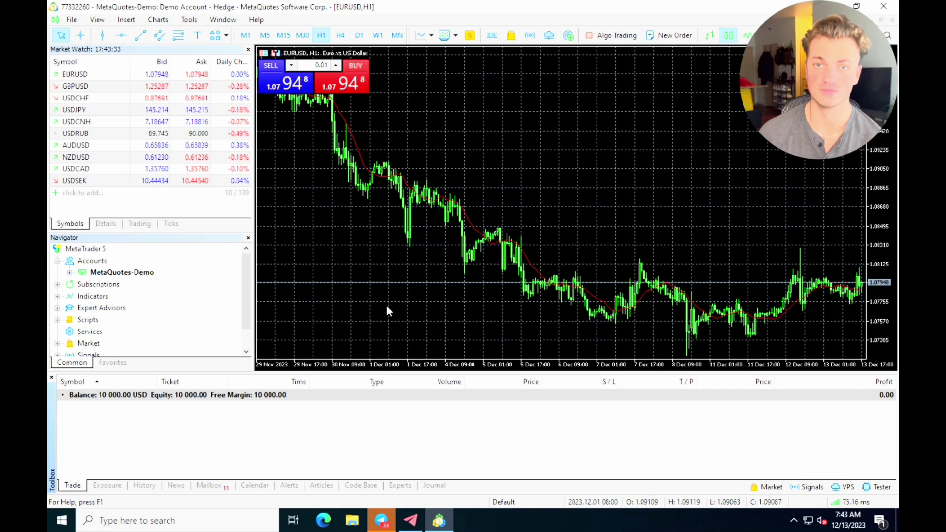
Expand Expert Advisors in the MetaTrader 5 Navigator and turn on Algo Trading
double_click(112, 309)
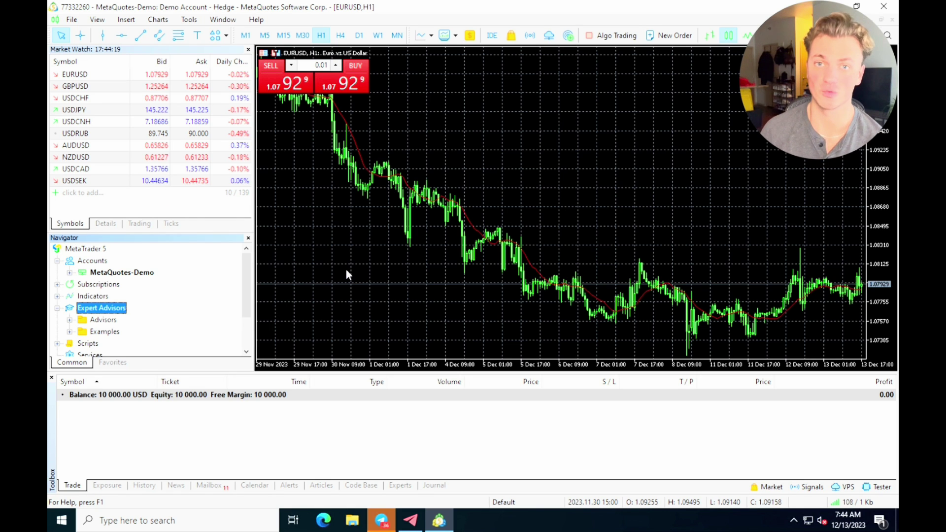
click(617, 37)
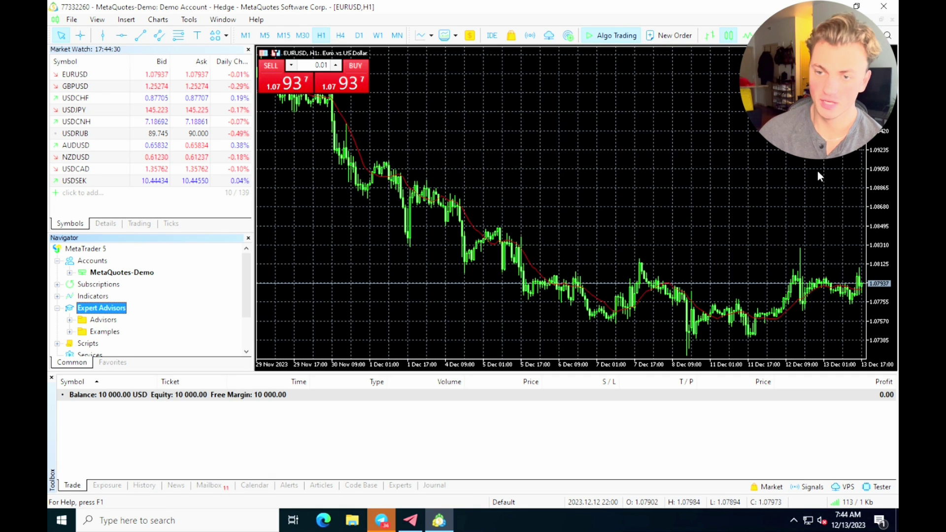
Allow DLL imports and WebRequest for listed URLs in the Expert Advisors options
click(189, 20)
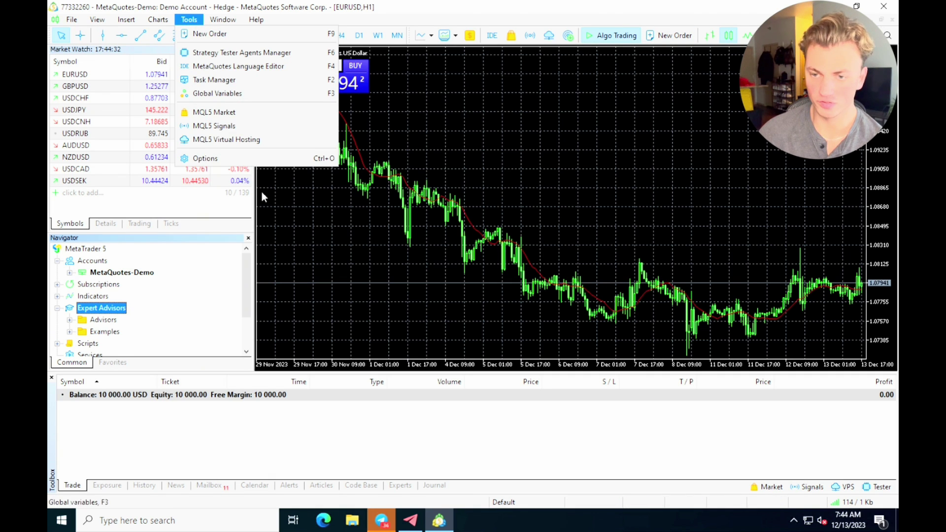
click(212, 158)
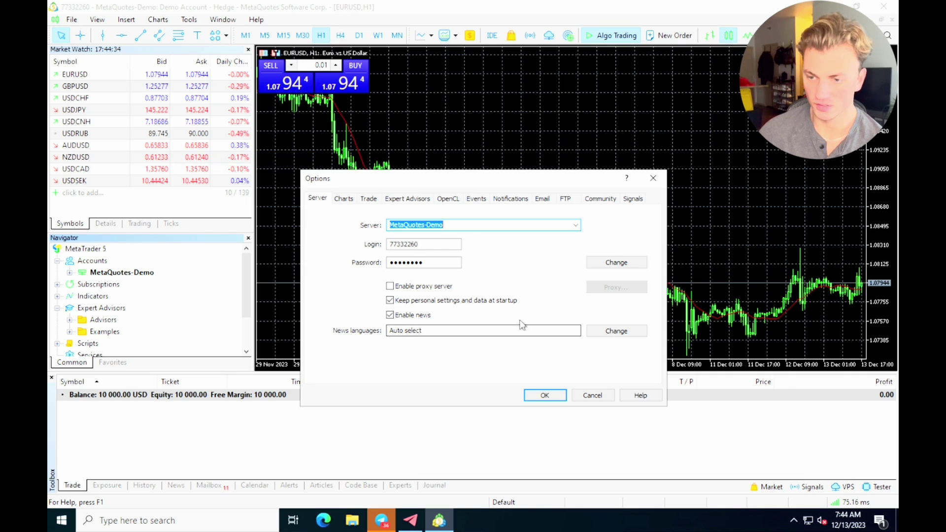
click(409, 199)
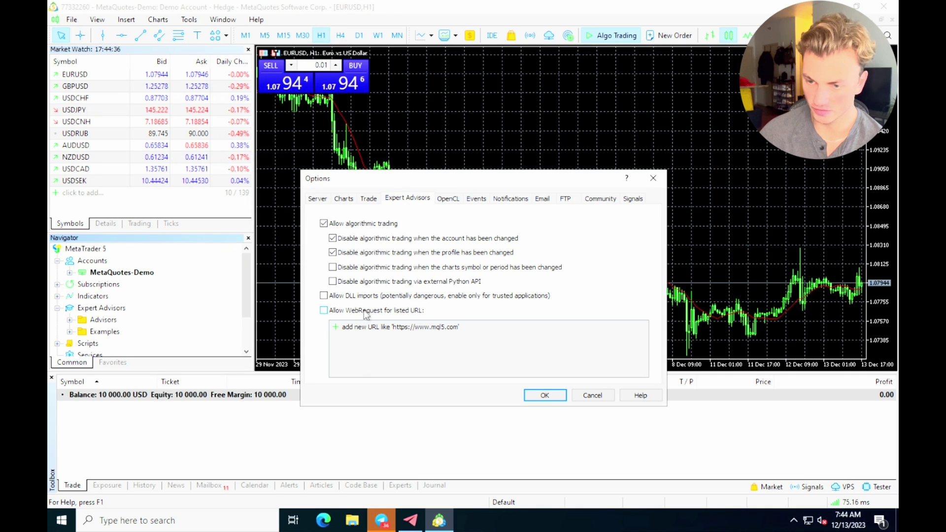
click(323, 296)
click(324, 310)
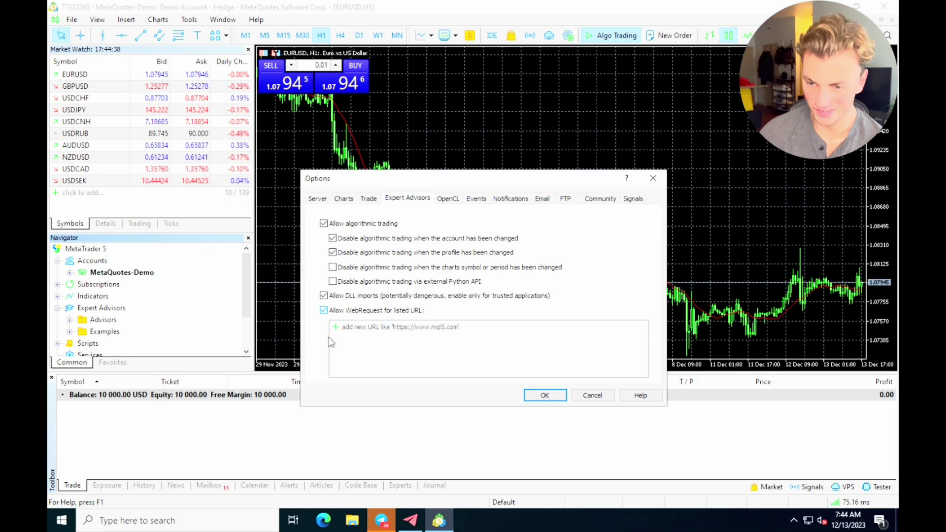
click(415, 328)
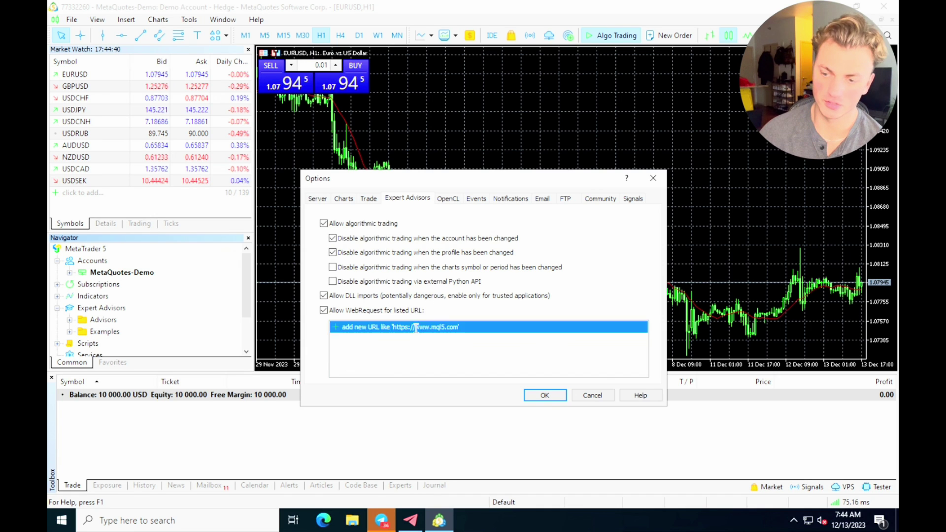
click(415, 329)
text(ht)
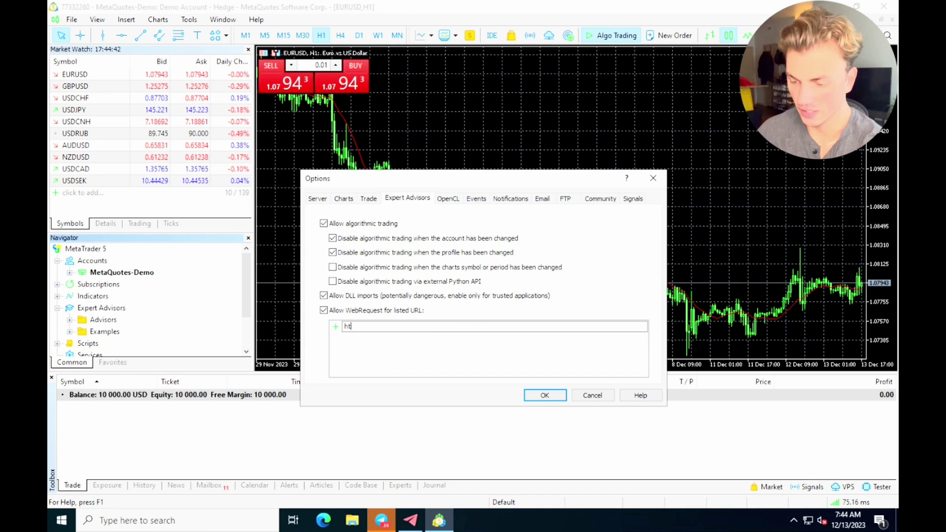
text(tp://)
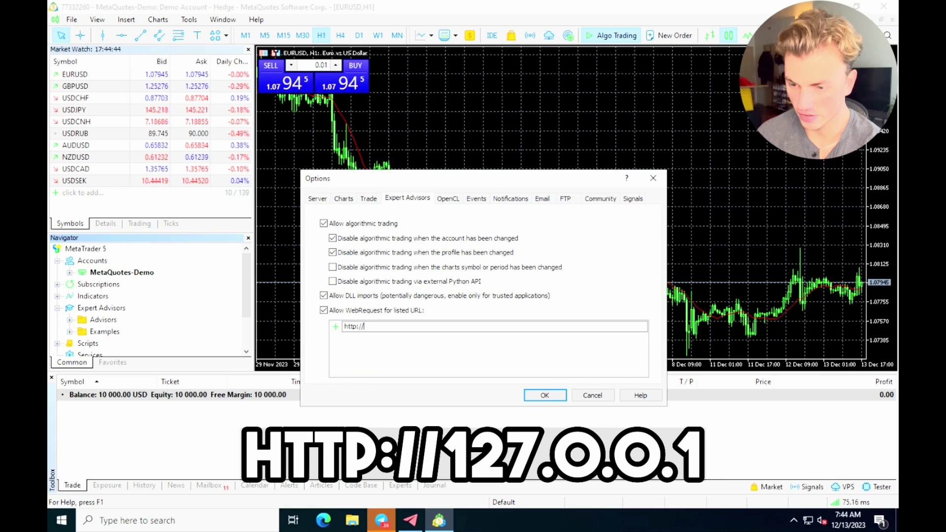
text(127.0.0.1)
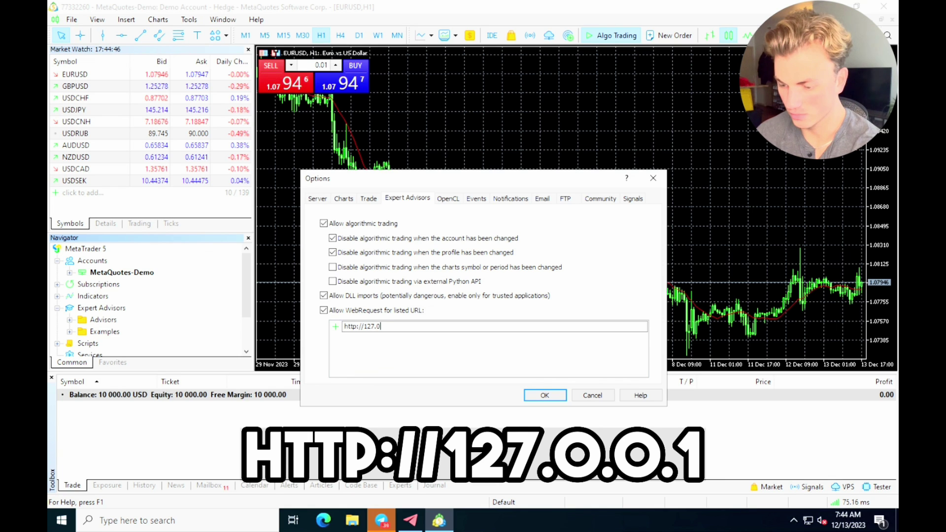
click(545, 395)
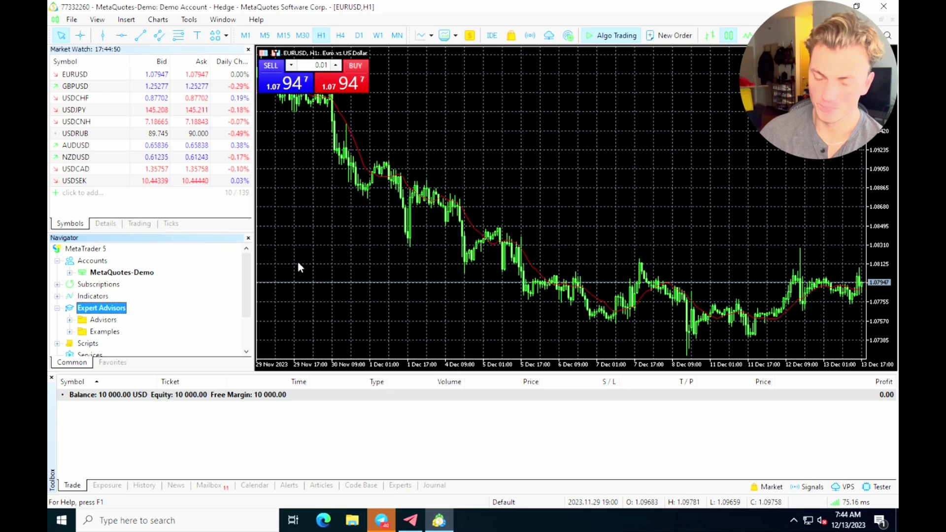
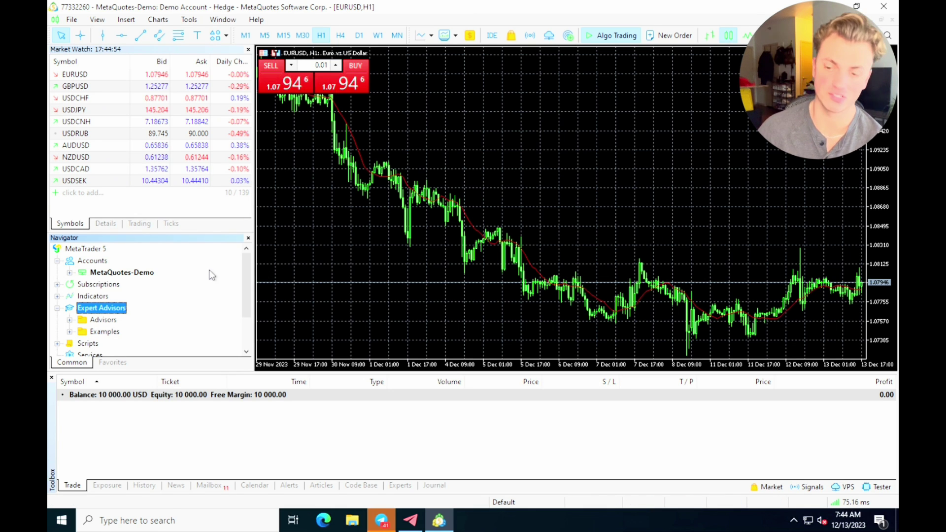
Close Telegram Signals Copier and run Telegram Signals Copier Setup from the downloaded Installer 16.1 archive without extracting it
click(411, 520)
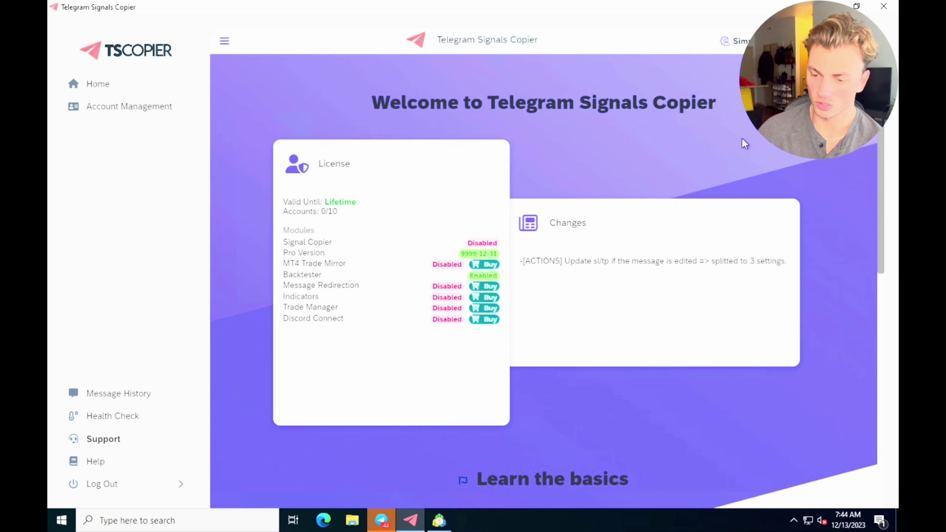
click(884, 6)
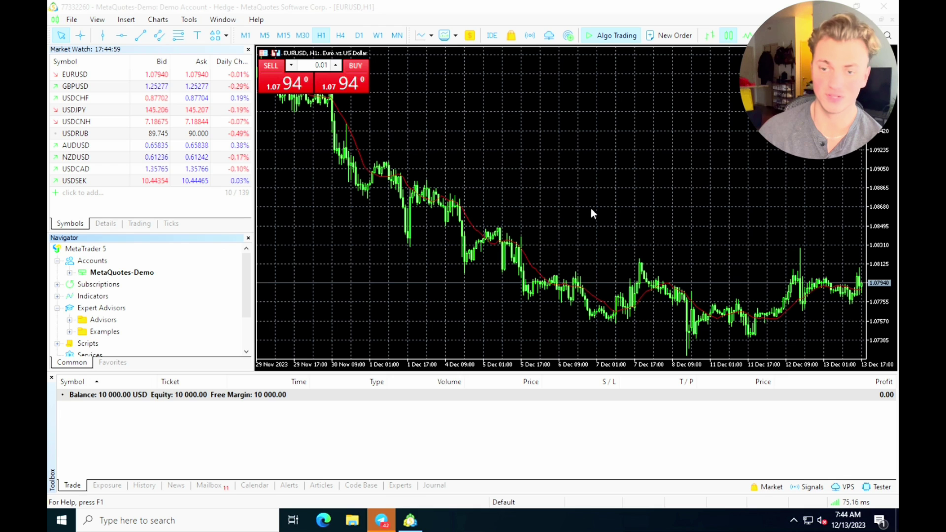
click(353, 520)
double_click(311, 238)
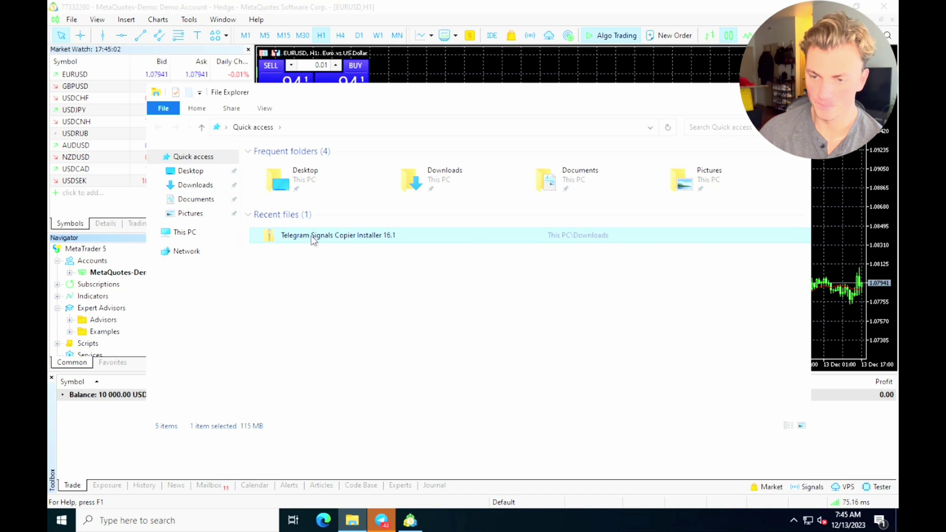
double_click(360, 167)
double_click(355, 177)
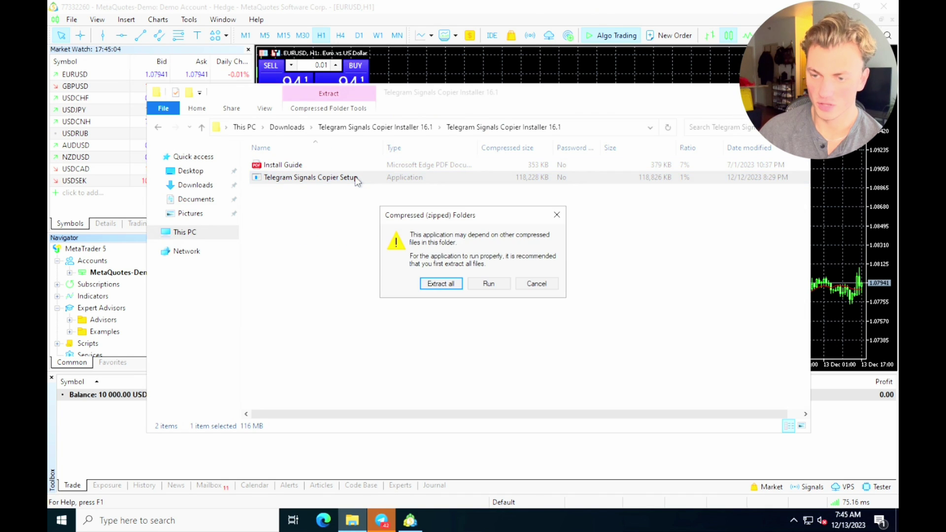
click(490, 284)
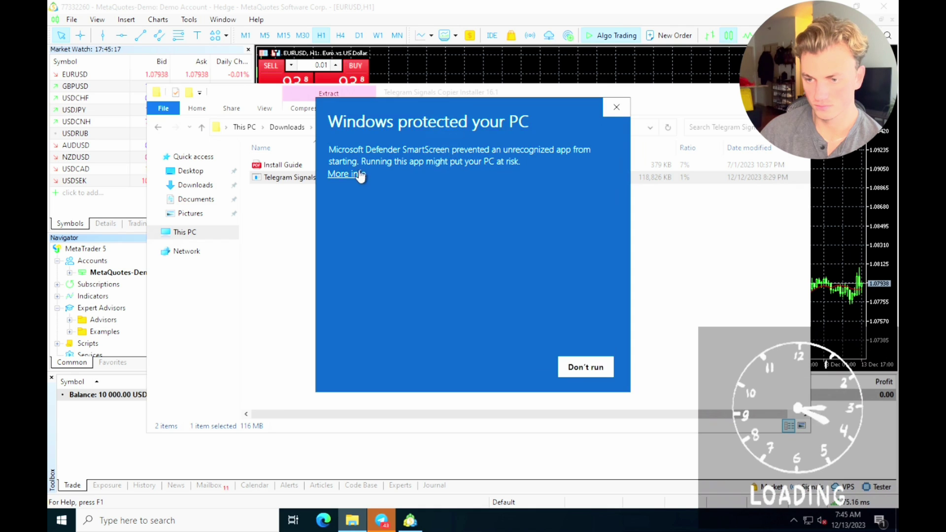
Let the setup run past the SmartScreen block and finish reinstalling Telegram Signals Copier
click(360, 176)
click(513, 365)
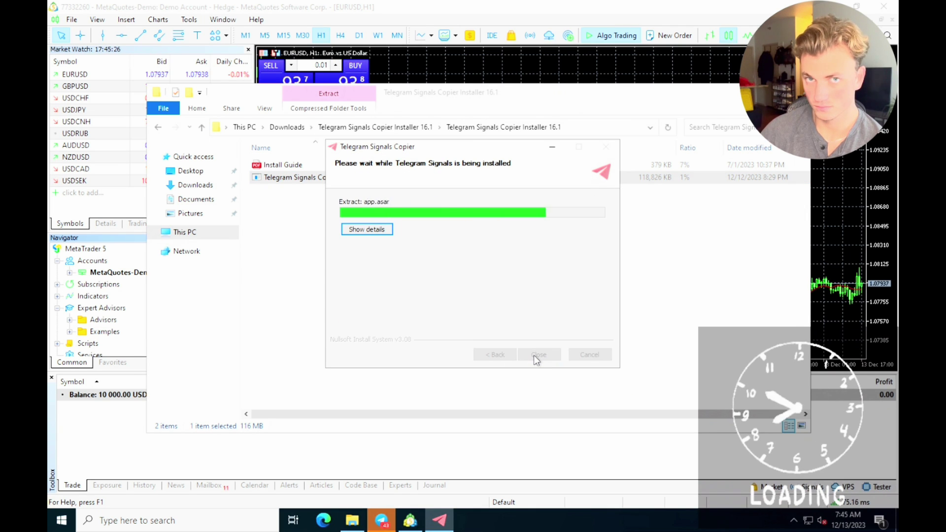
click(539, 355)
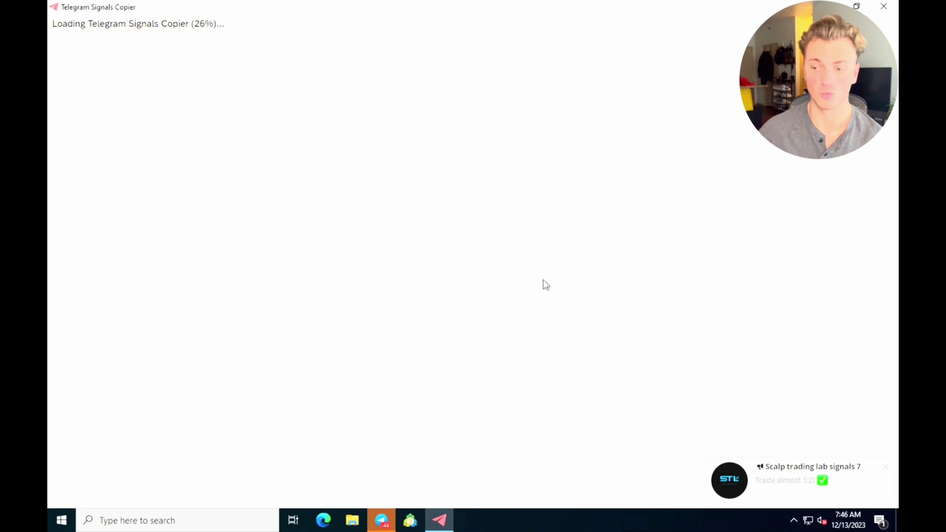
click(885, 468)
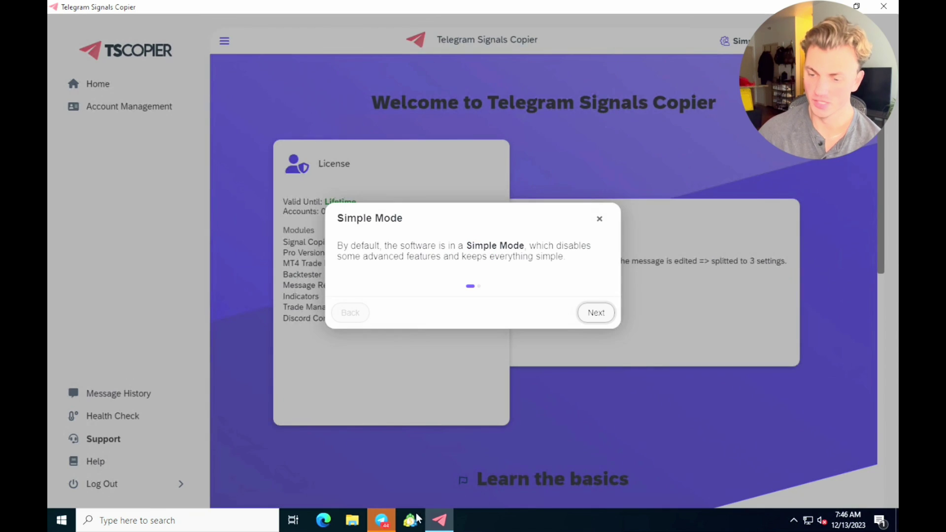
Create an account named VideoTutorial in Account Management and open its page, dismissing the introductory tours
click(528, 382)
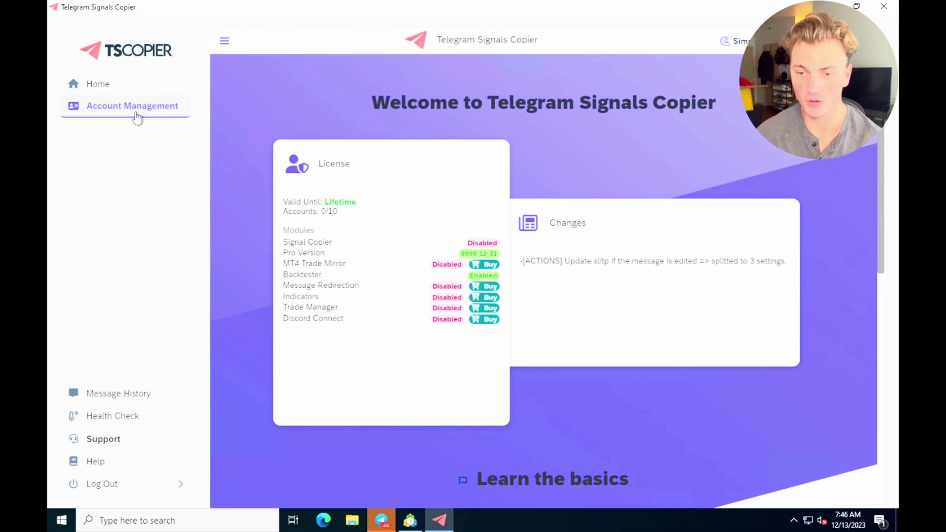
click(137, 116)
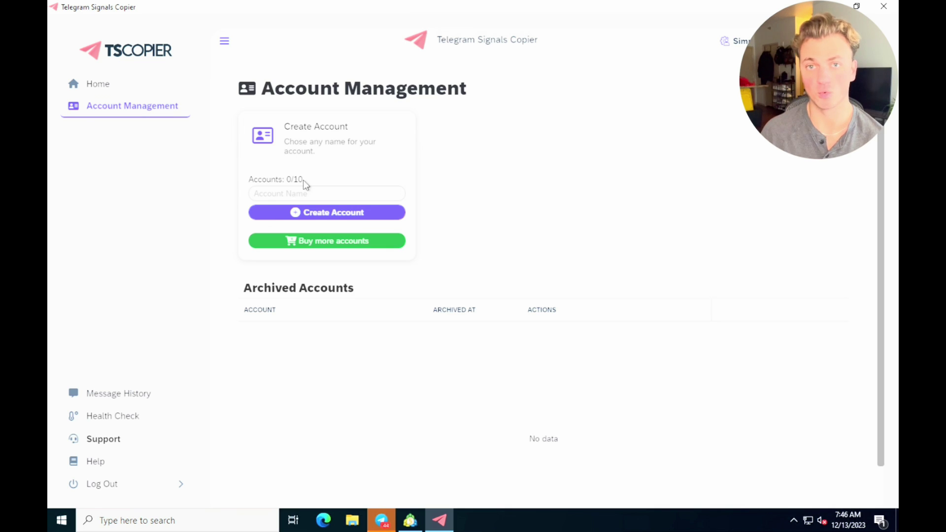
click(306, 196)
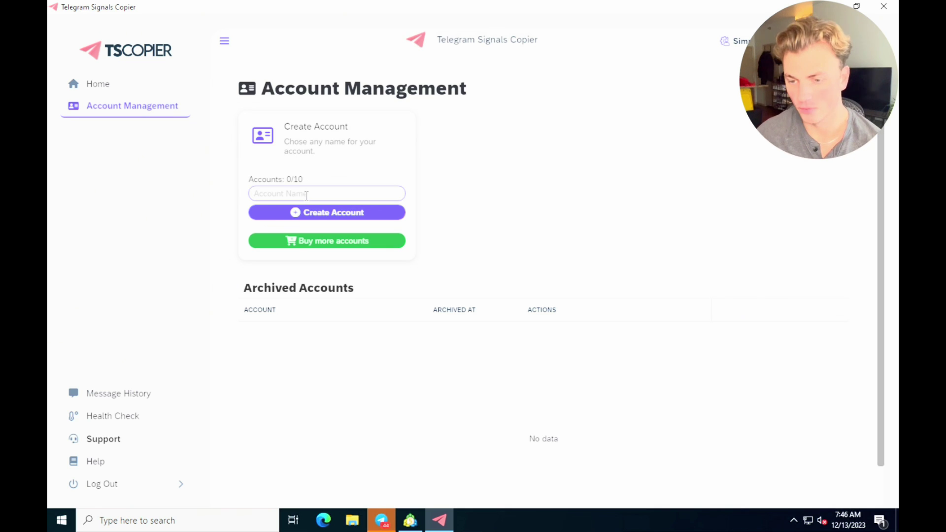
text(VideoTutorial)
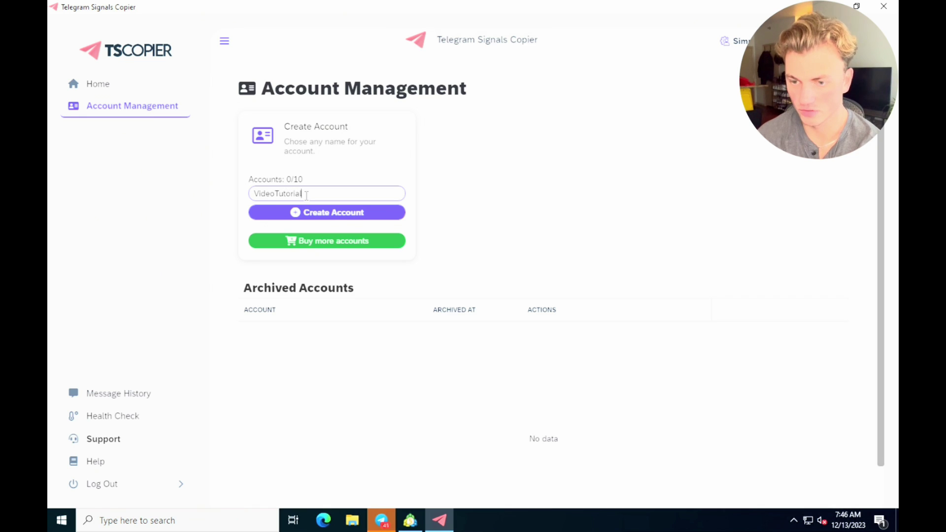
click(327, 212)
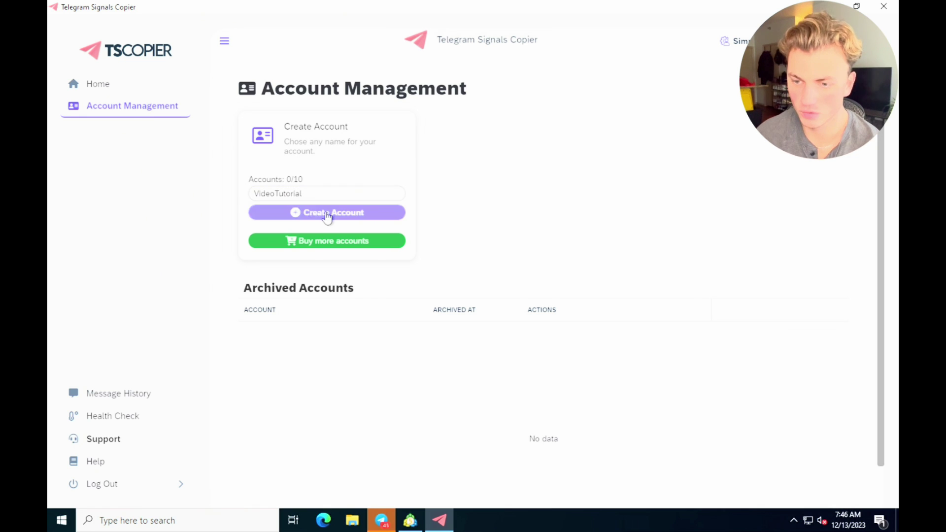
click(131, 134)
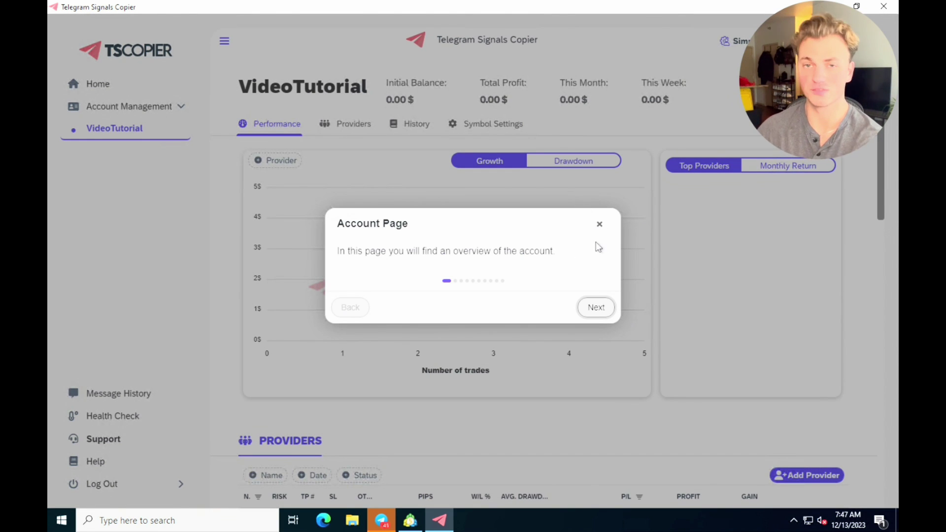
click(599, 225)
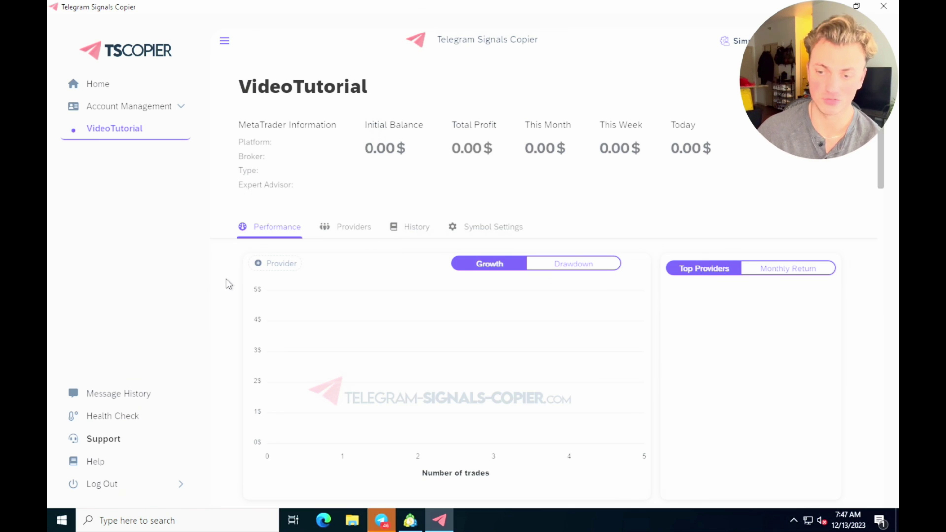
Add the Black Forex VIP SIGNALS channel as a provider for VideoTutorial, risking 0.5% of the account balance
scroll(227, 283, down, 4)
scroll(227, 283, down, 2)
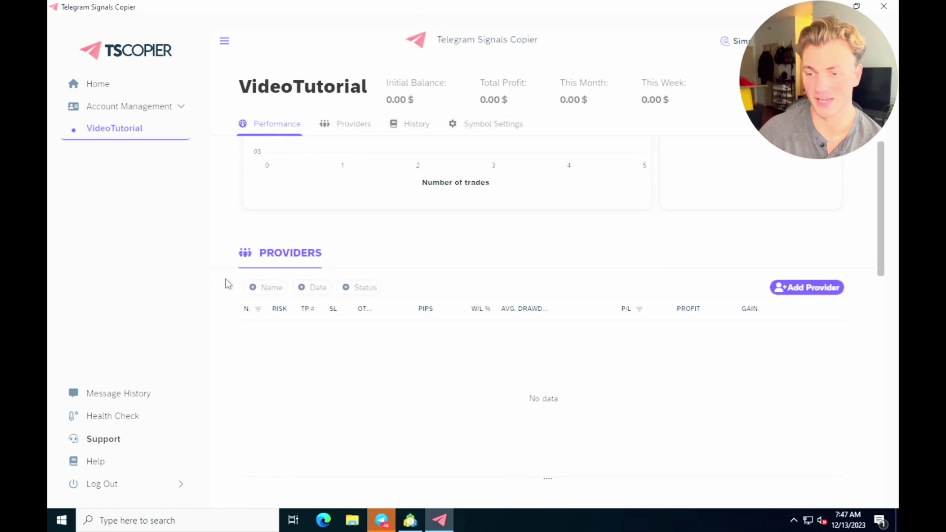
click(789, 290)
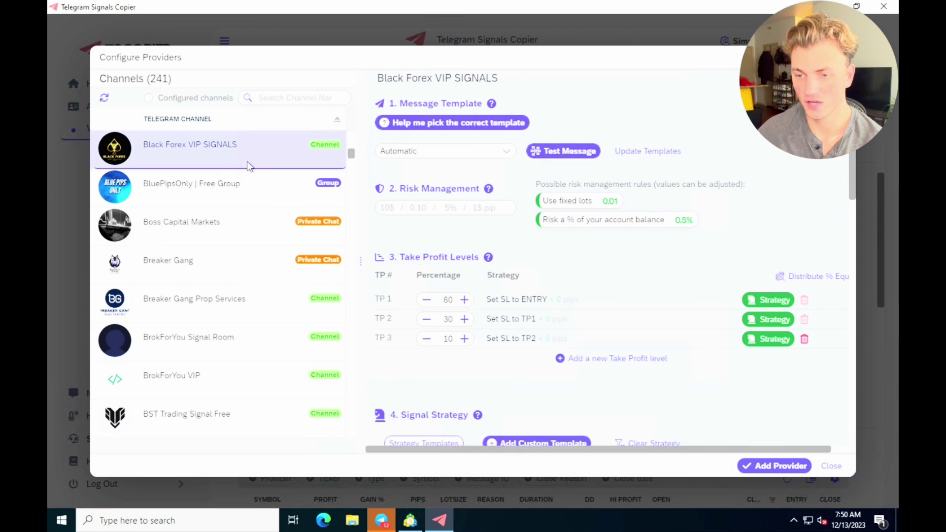
click(567, 221)
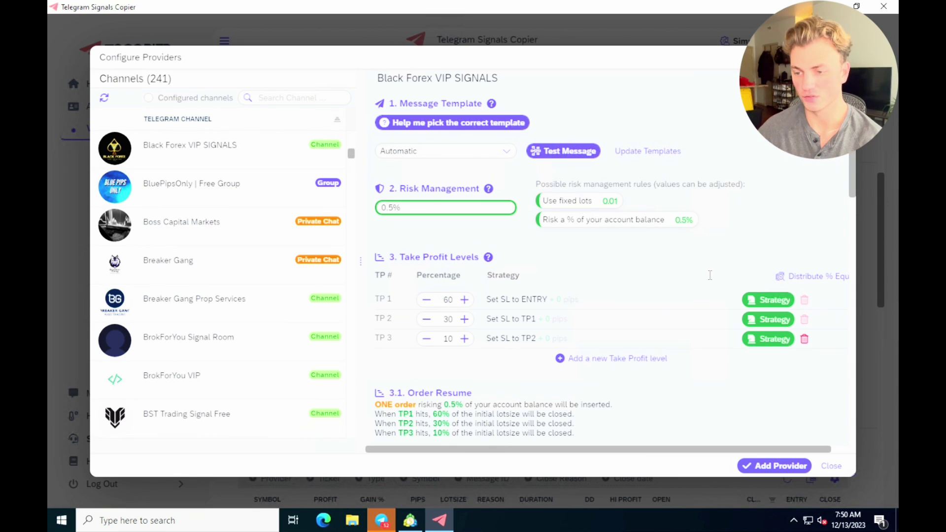
click(759, 471)
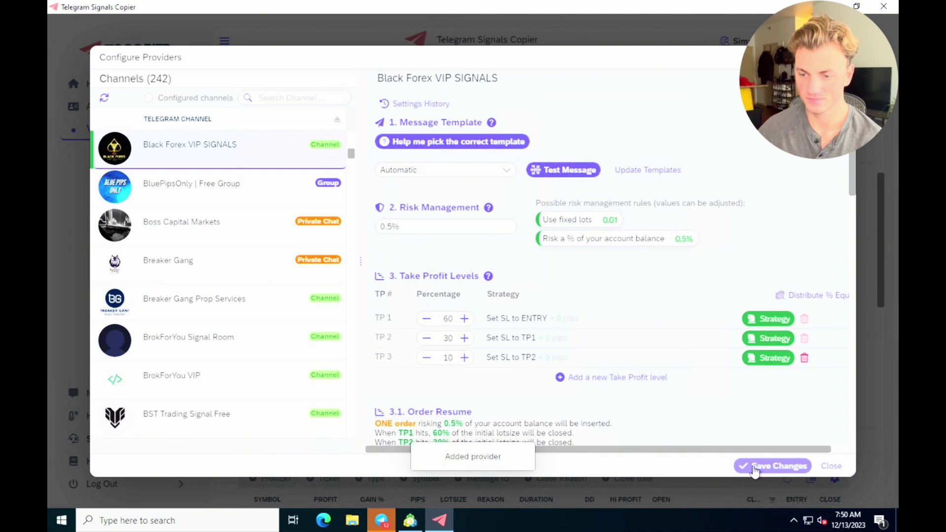
click(757, 472)
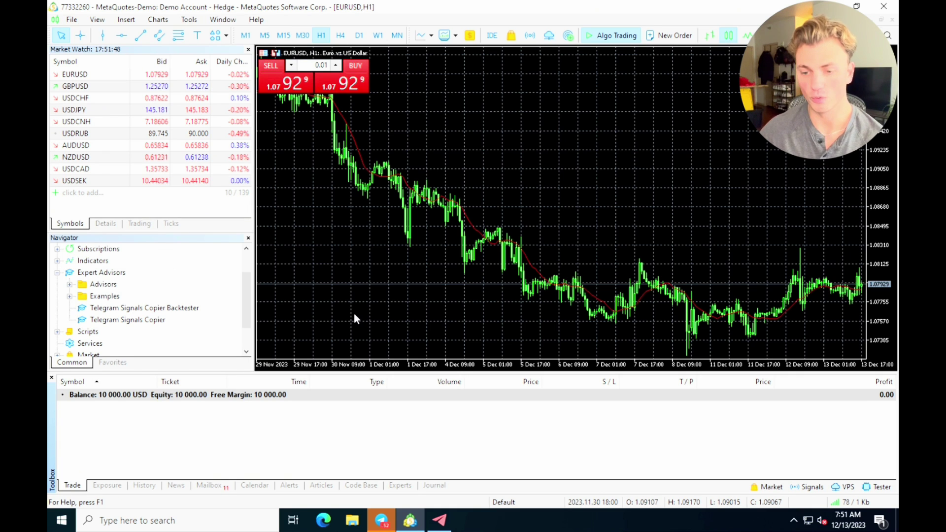
In MetaTrader 5, attach the Telegram Signals Copier expert advisor to the EURUSD chart with the account name VideoTutorial
right_click(133, 324)
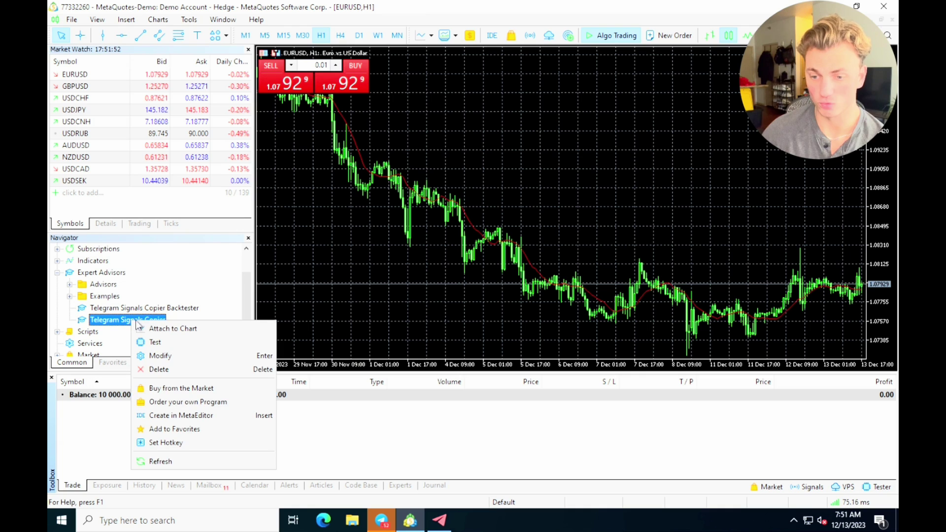
click(160, 330)
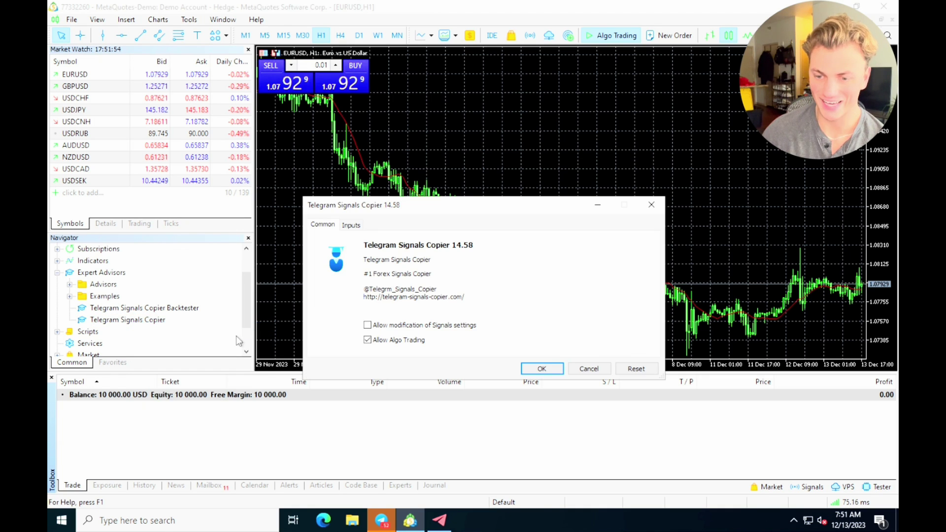
click(351, 225)
double_click(482, 257)
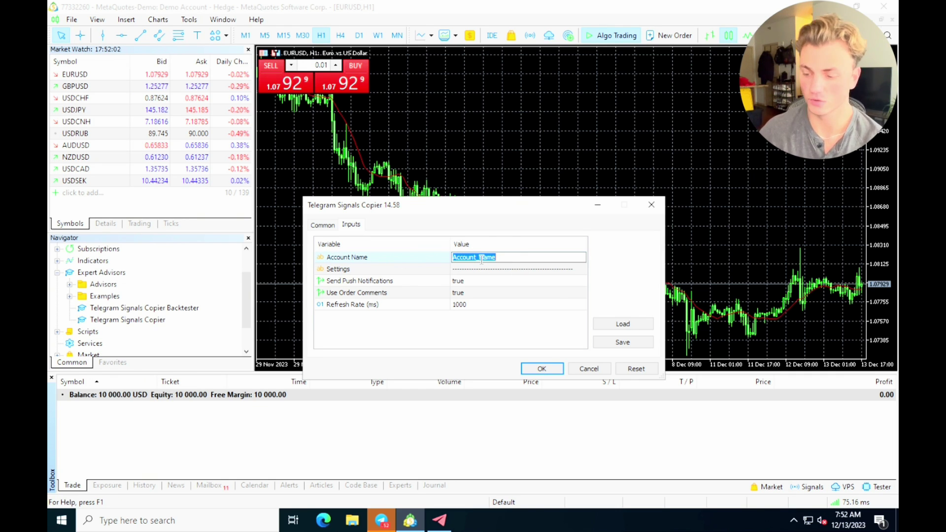
text(VideoTutorial)
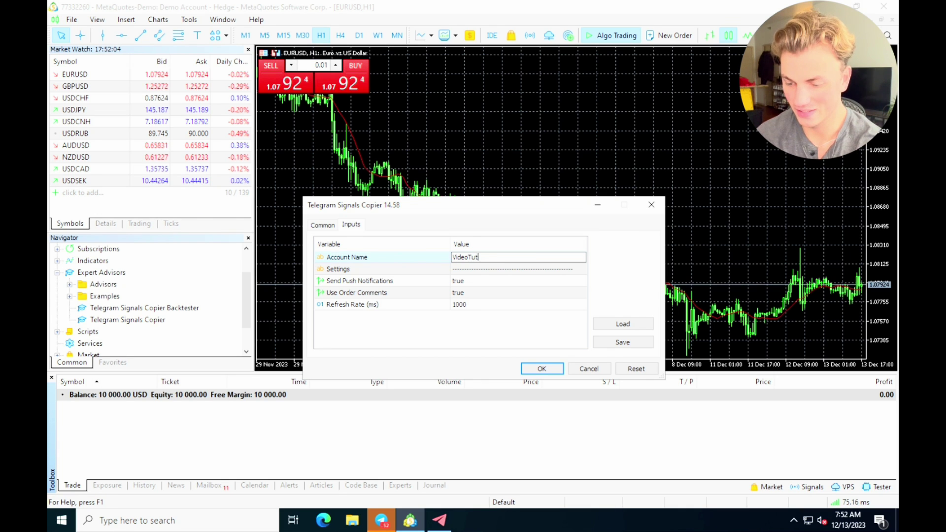
click(632, 339)
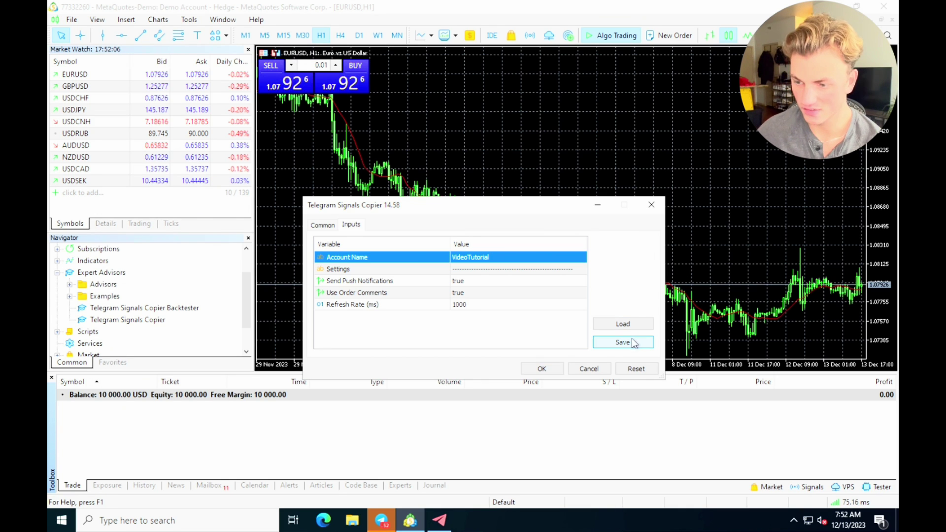
click(545, 369)
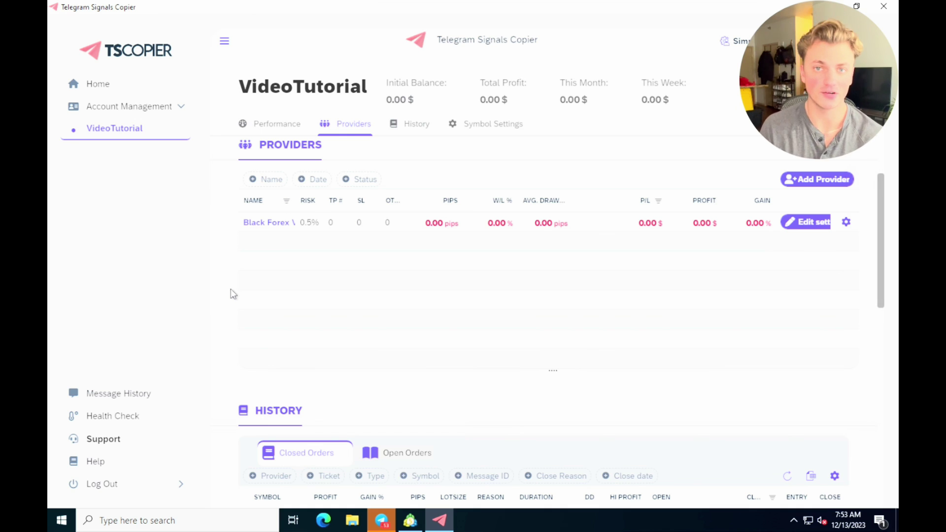
Switch to Telegram Signals Copier and check the VideoTutorial account's connection status in the Health Check
click(131, 416)
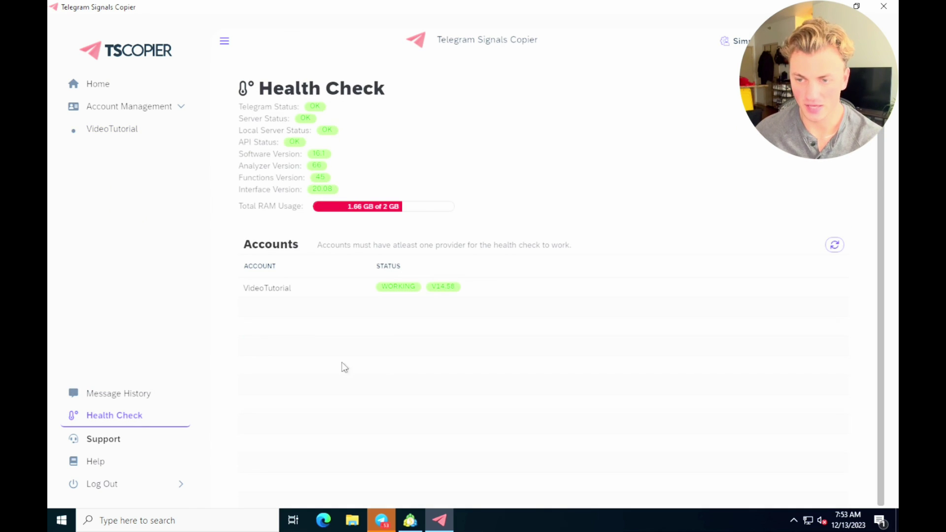